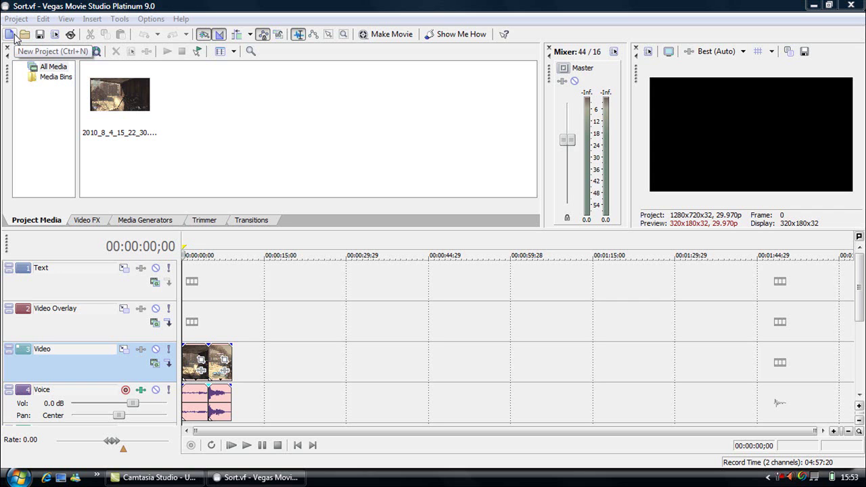
Create a new project named 'TEST FOR YOUTUBE', overwriting the existing file, and finish the wizard.
click(10, 34)
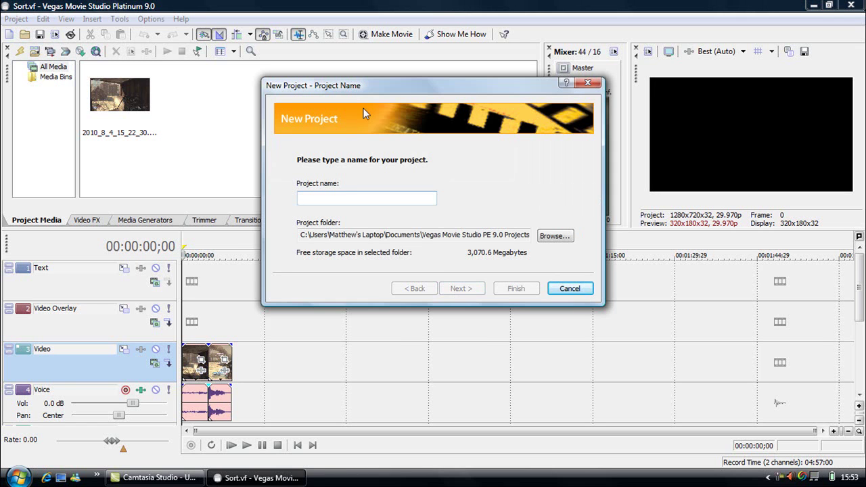
text(TEST FOR YOUTUBE)
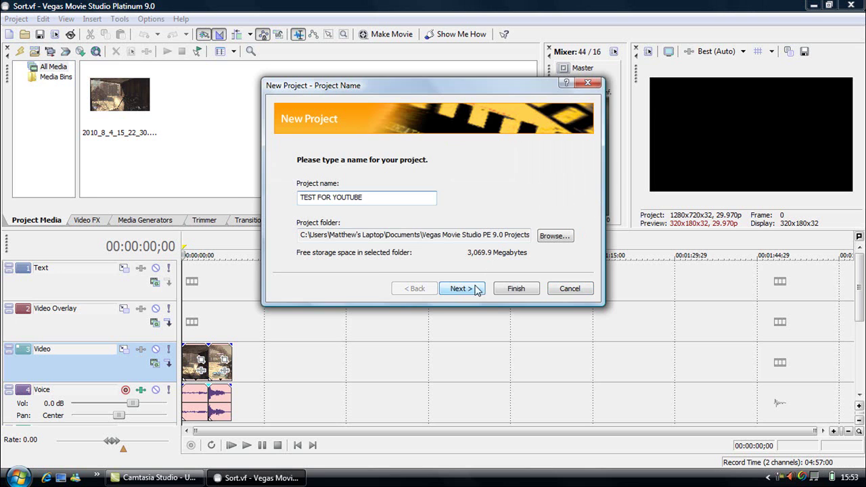
click(480, 290)
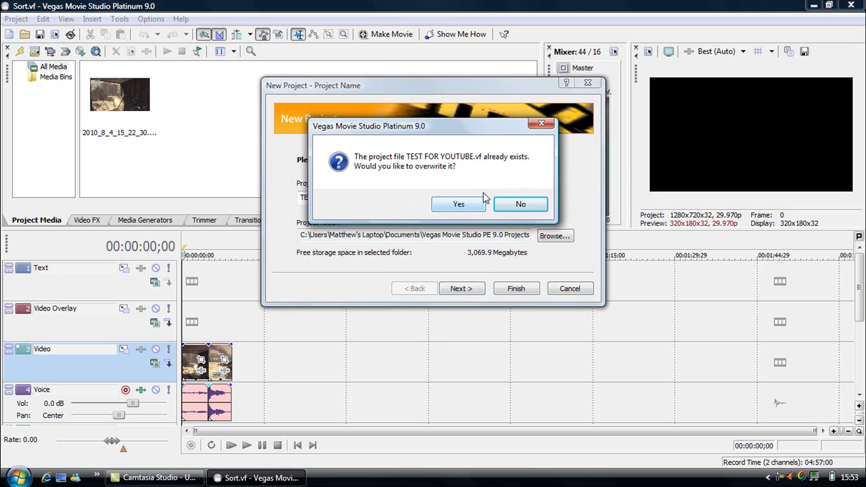
click(453, 204)
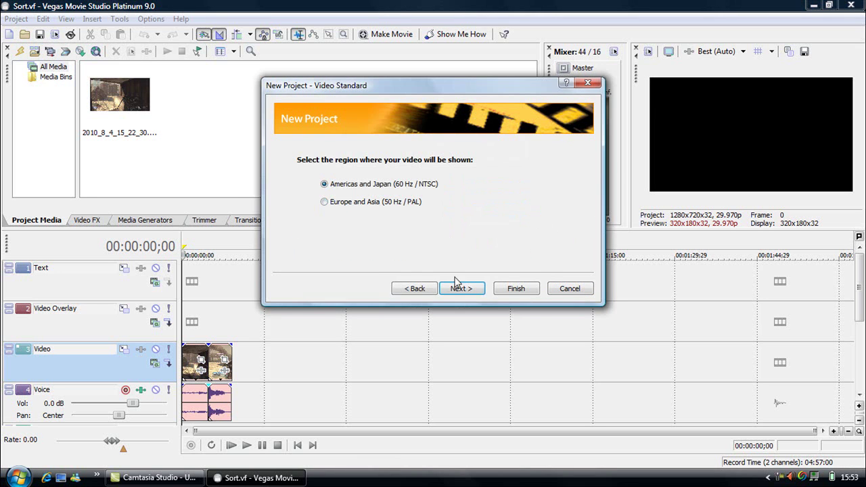
click(459, 289)
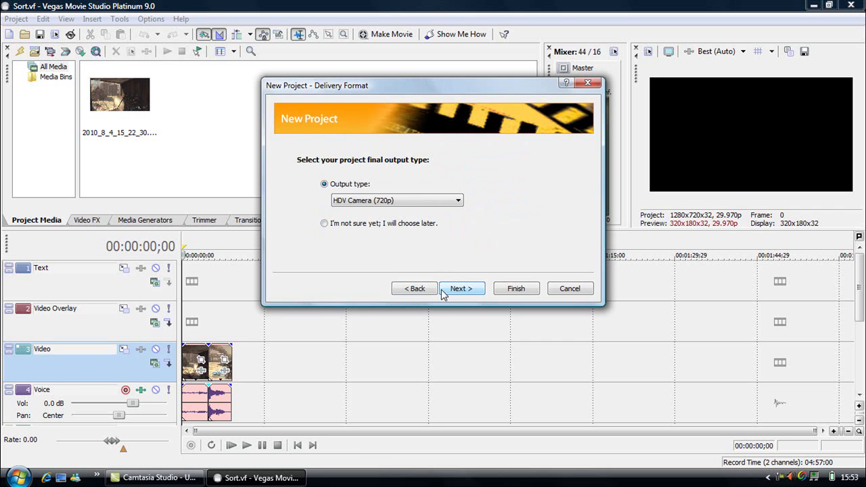
click(418, 292)
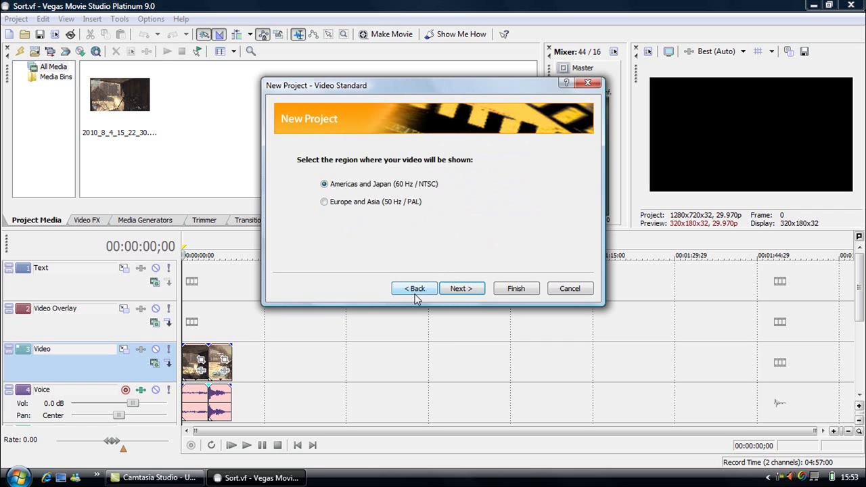
click(418, 293)
click(523, 289)
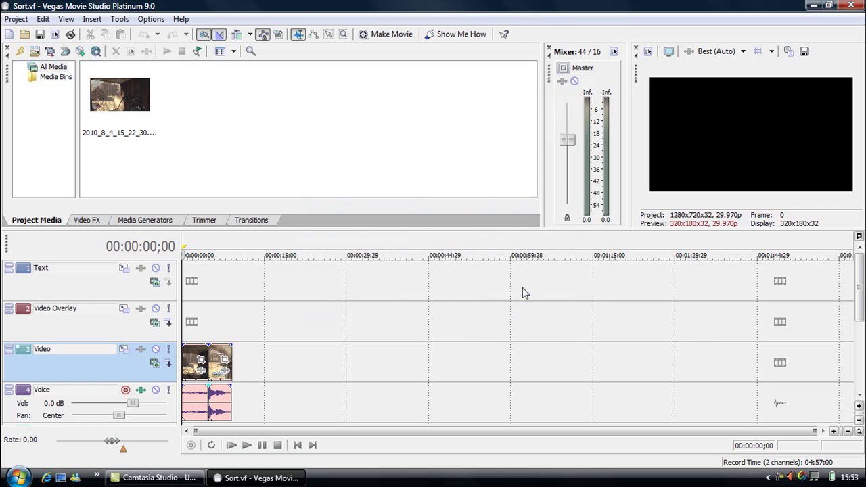
Keep the HDV 720-30p 1280x720 project properties and make them the default for new projects.
click(17, 20)
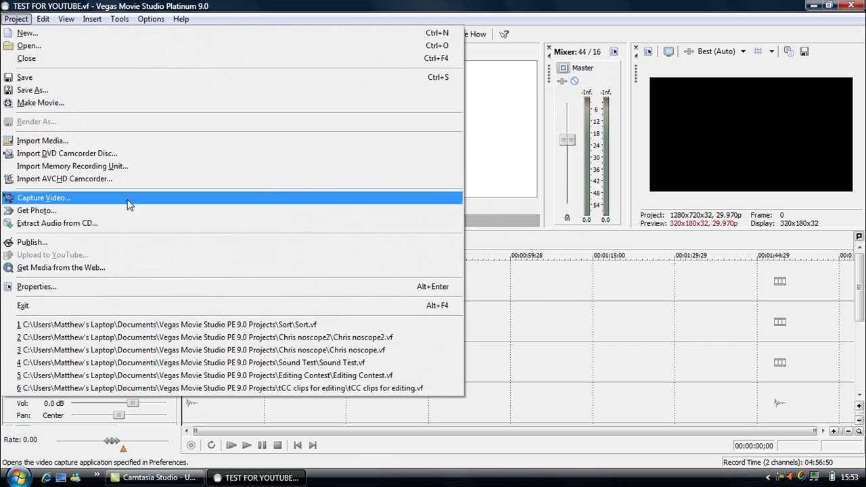
click(73, 290)
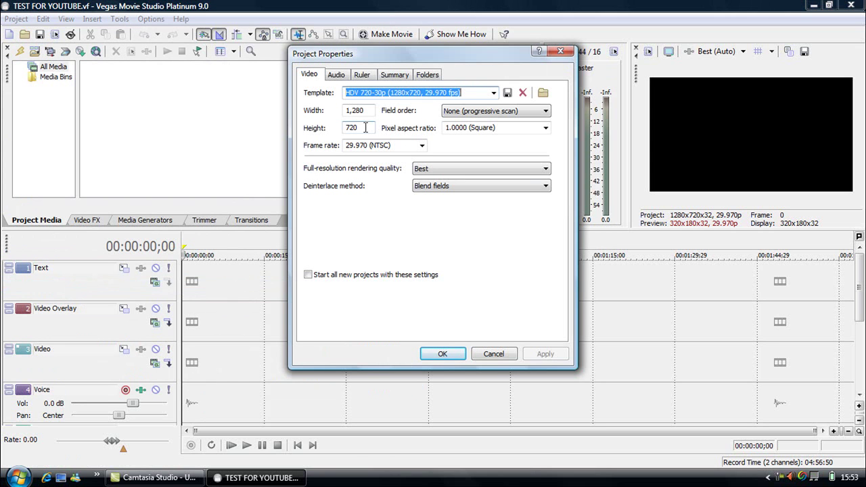
double_click(366, 127)
click(355, 109)
double_click(355, 109)
click(364, 110)
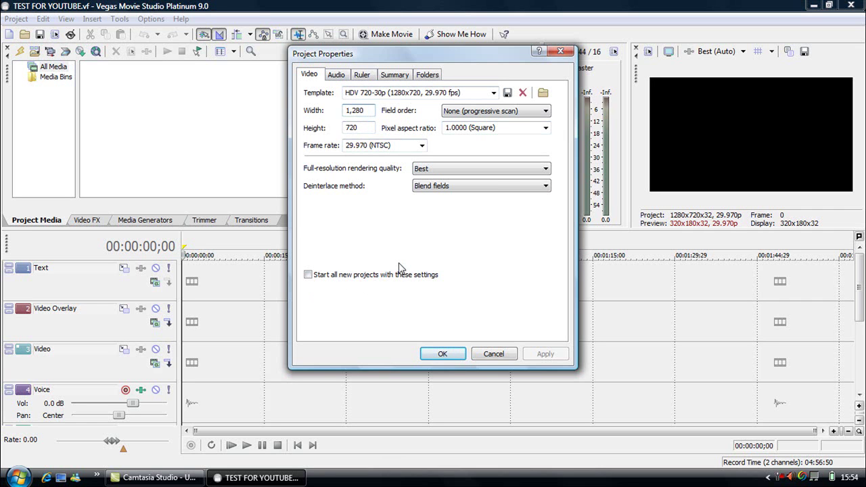
click(318, 276)
click(545, 355)
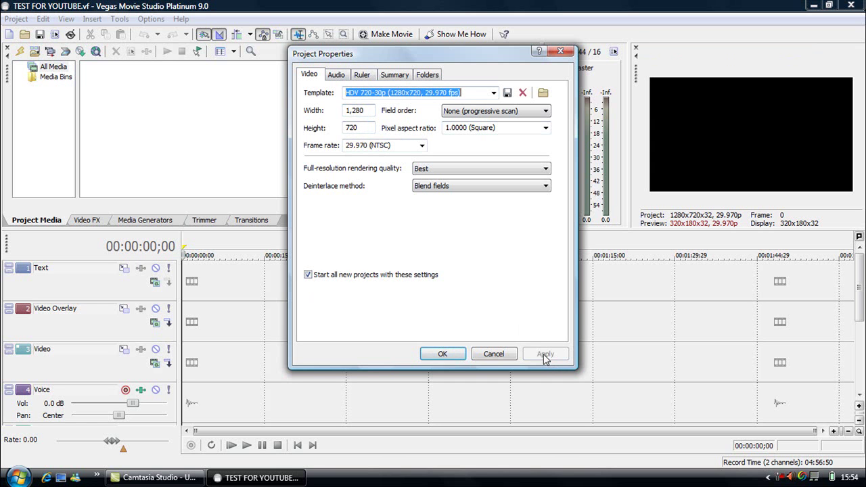
click(441, 354)
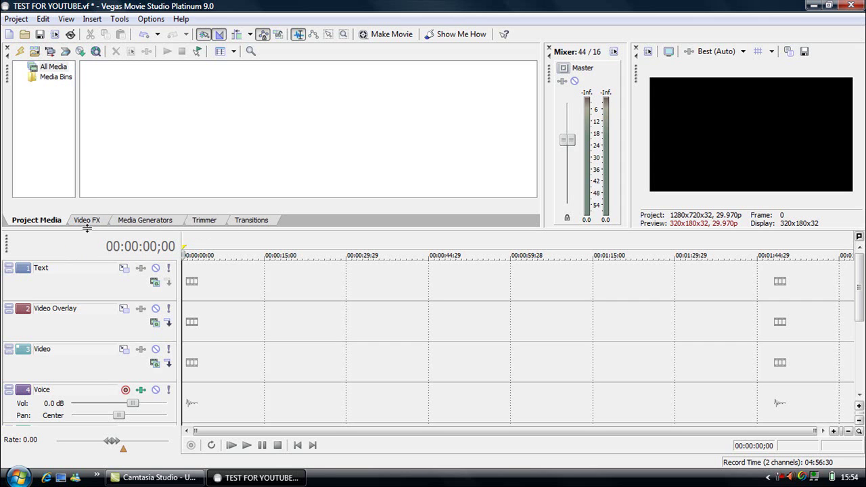
In Import Media, browse from Documents to Vegas Movie Studio PE 9.0 Projects > Sort > Renders.
click(40, 54)
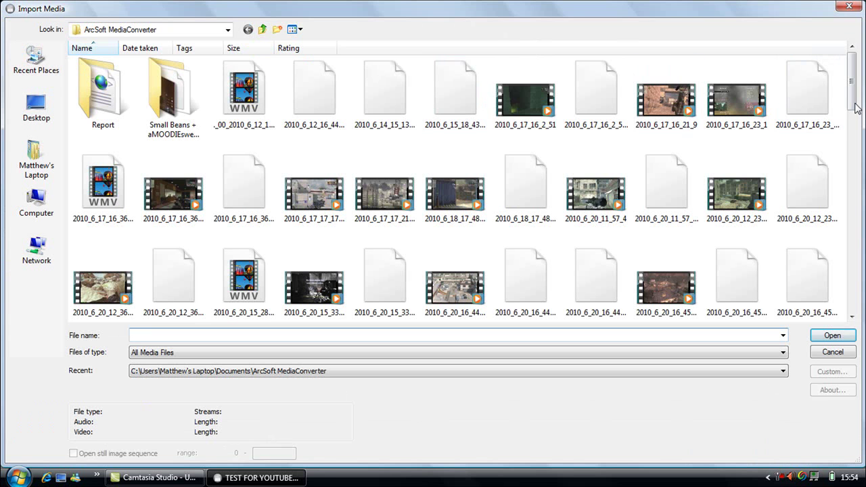
drag(854, 105, 854, 306)
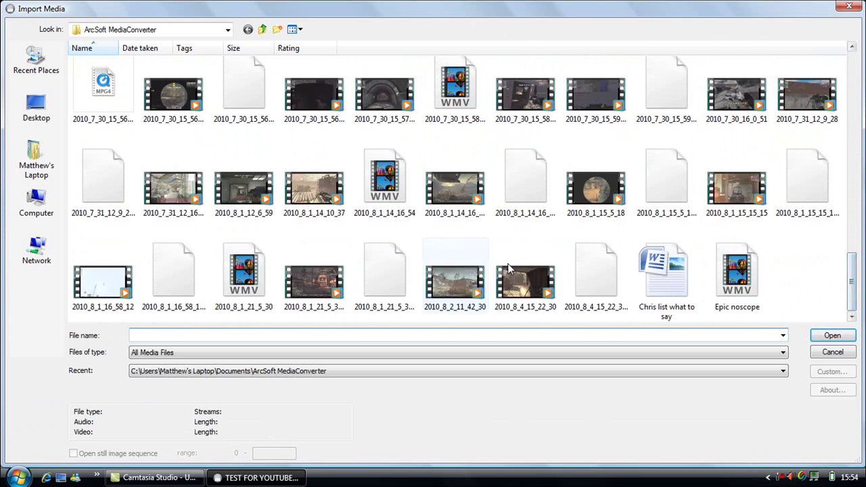
click(530, 306)
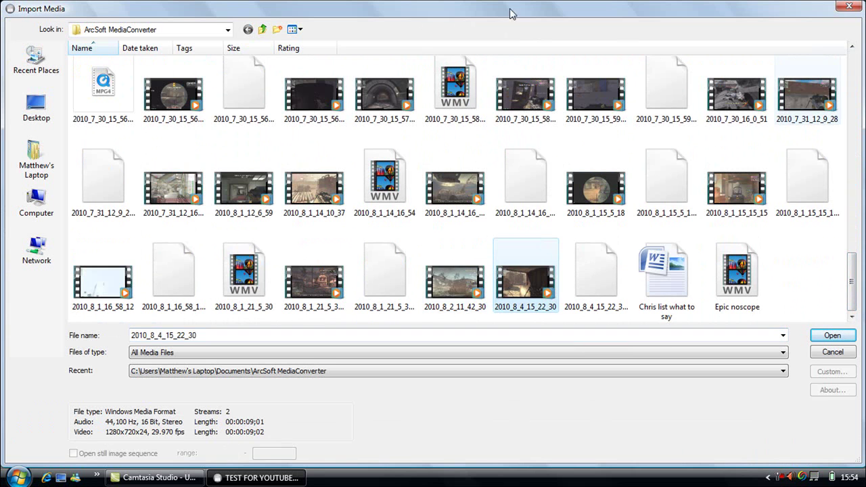
click(262, 30)
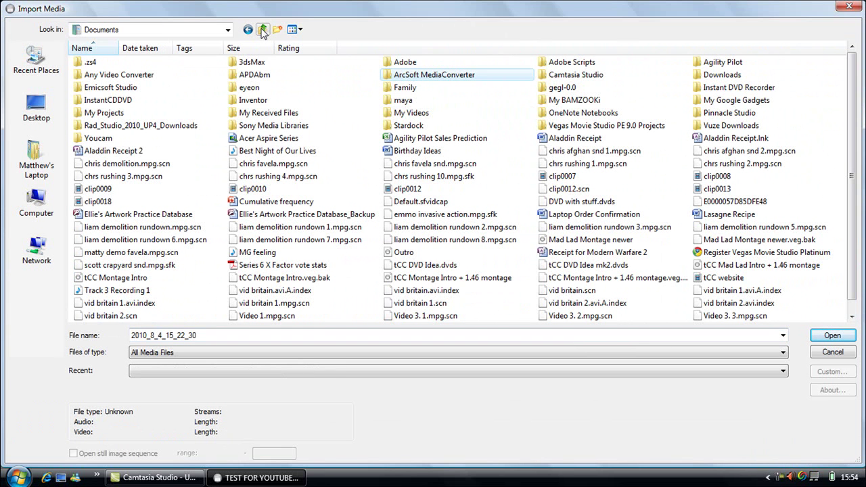
click(579, 128)
click(579, 128)
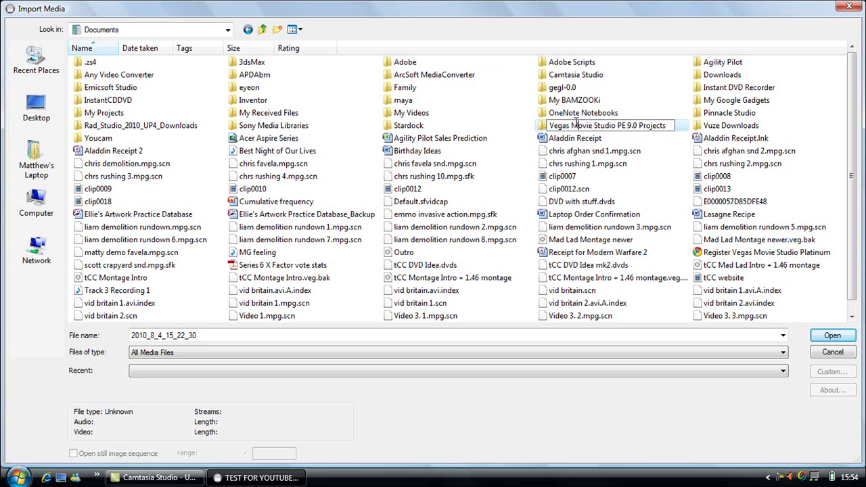
double_click(576, 125)
double_click(545, 130)
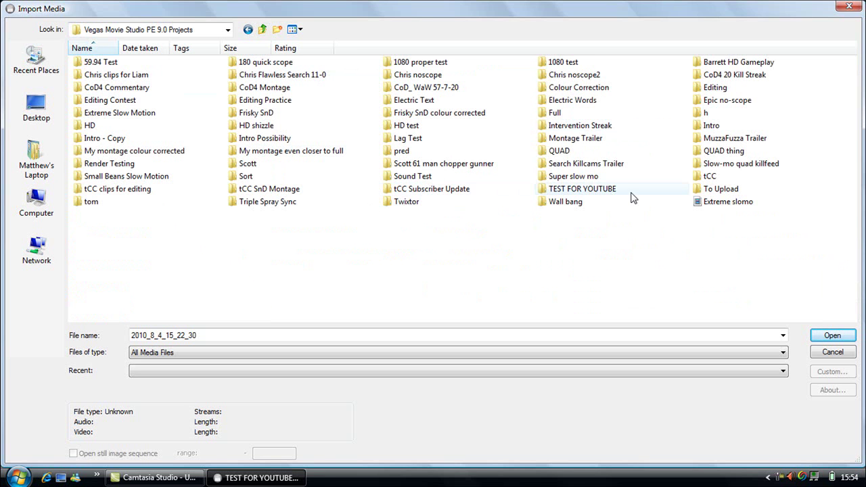
double_click(311, 179)
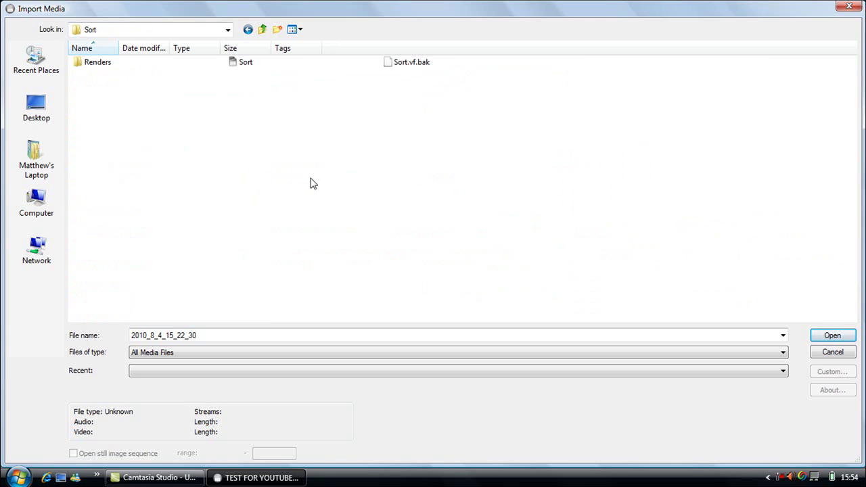
double_click(115, 66)
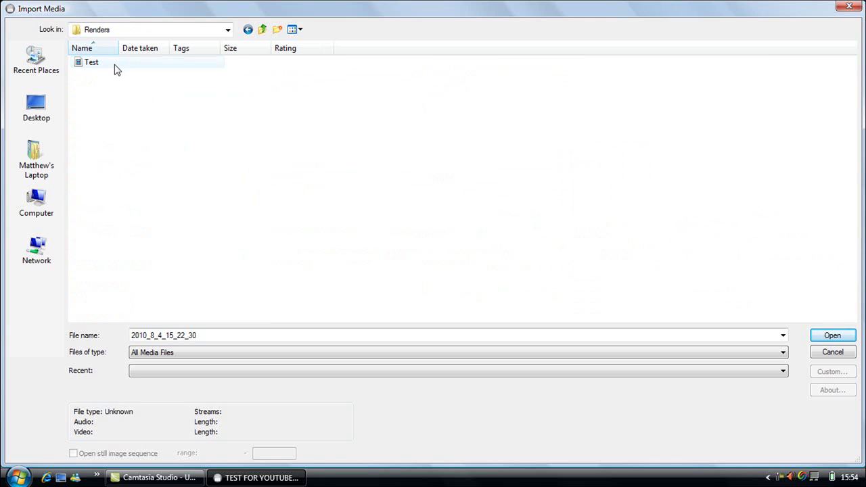
Import Test.wmv and place it at the start of the timeline.
click(825, 337)
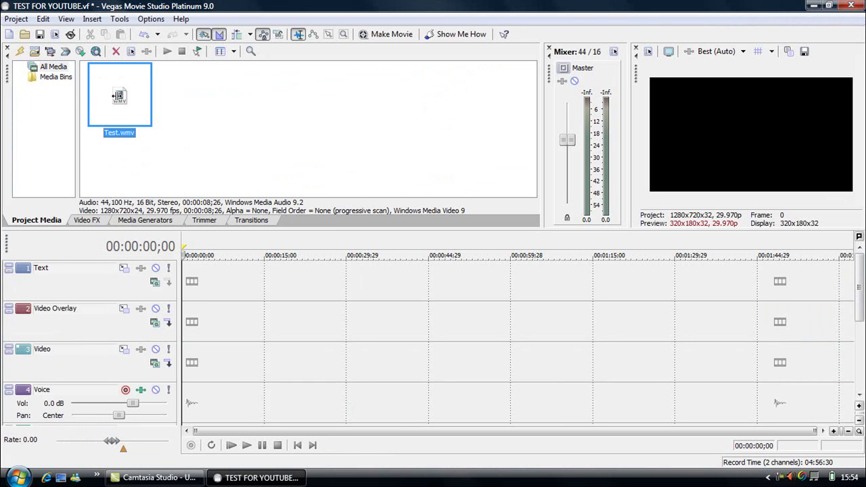
drag(207, 285, 190, 373)
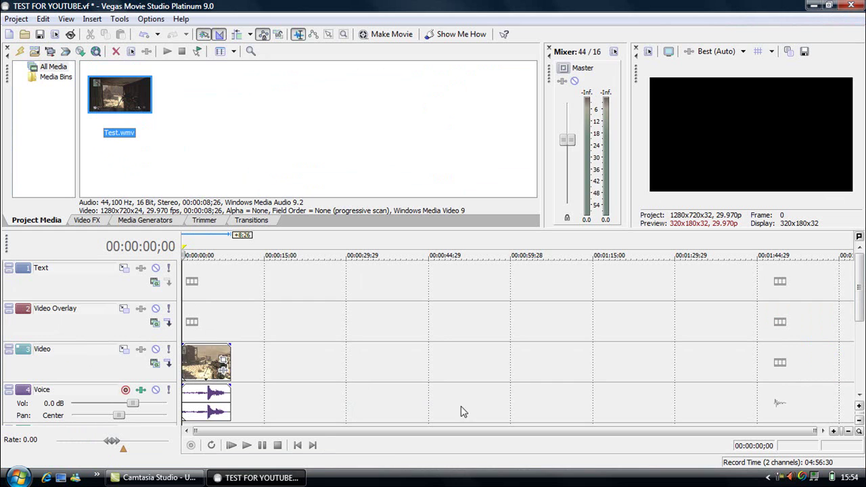
click(229, 366)
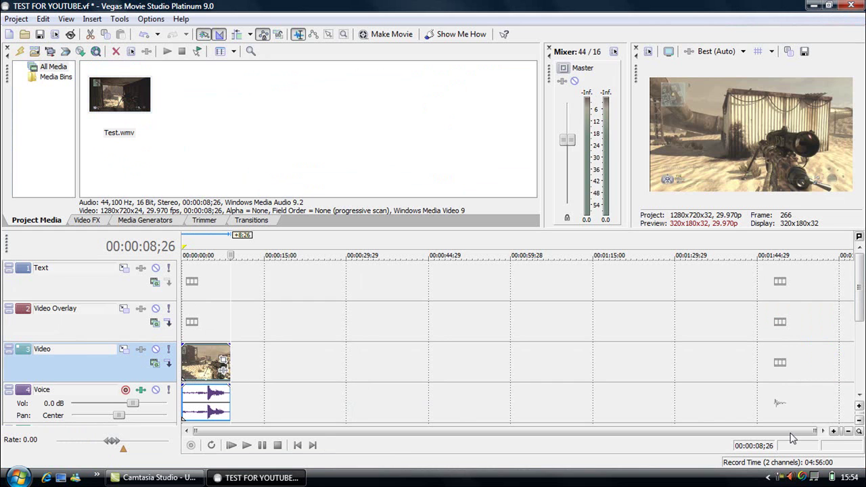
Zoom the timeline in until the roughly nine-second clip fills its width.
click(834, 431)
click(834, 431)
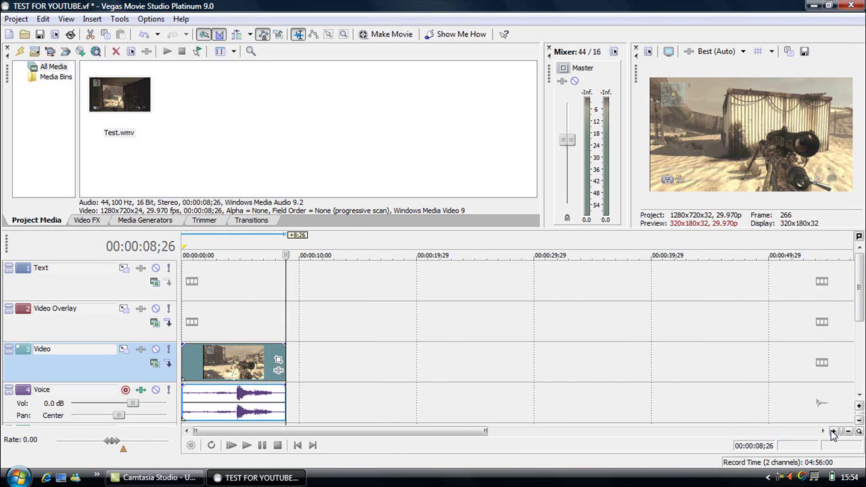
click(834, 431)
click(834, 431)
click(834, 431)
click(834, 432)
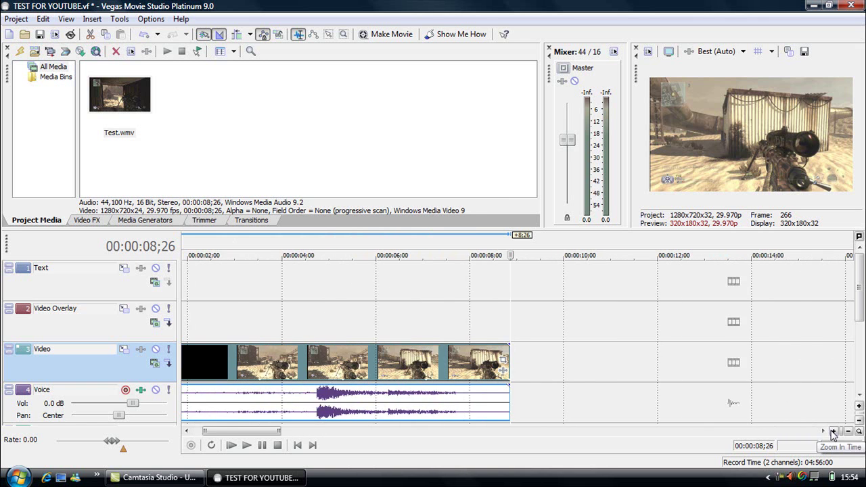
drag(241, 432, 205, 440)
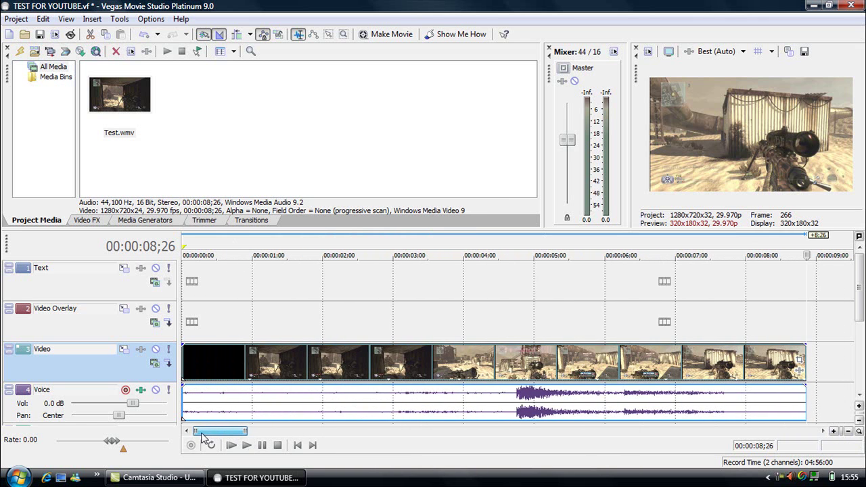
Locate the voice audio's loud spike frame by frame, then return the playhead to 00:00:00;00.
click(517, 398)
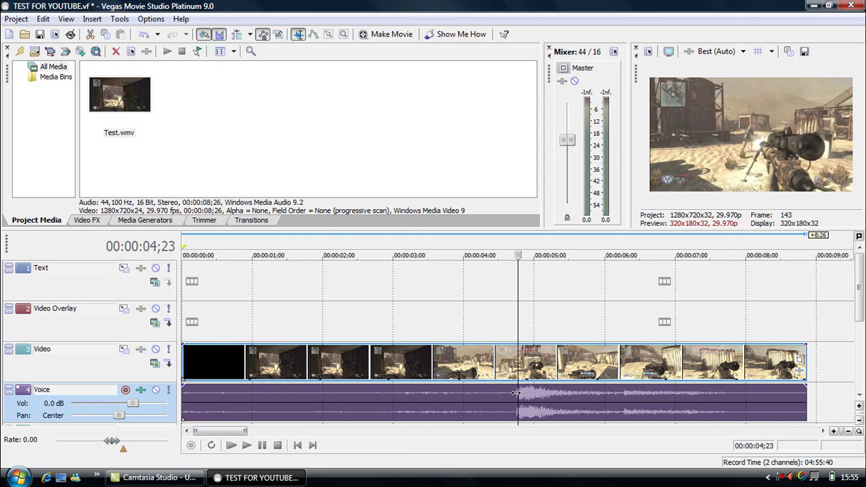
key(Right)
key(Left)
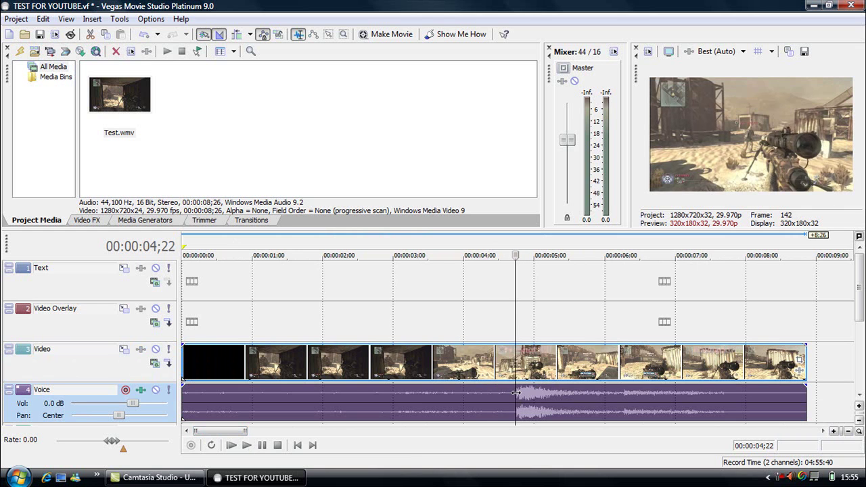
key(Right)
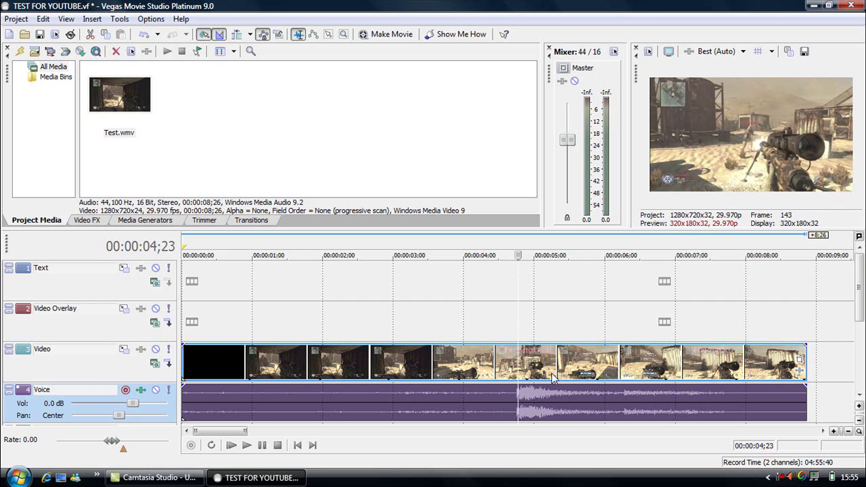
click(355, 356)
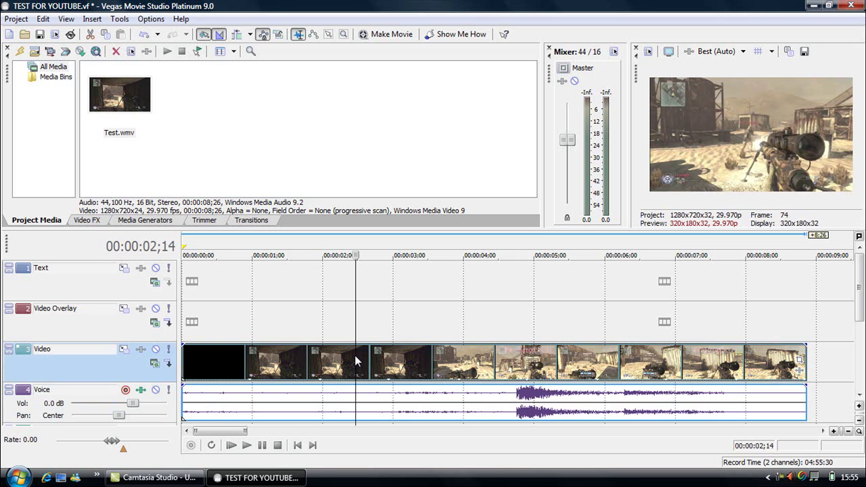
click(321, 336)
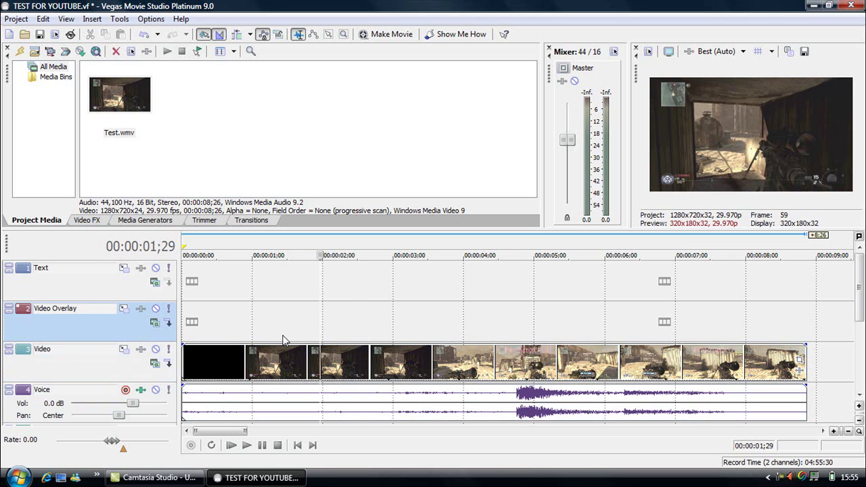
click(183, 362)
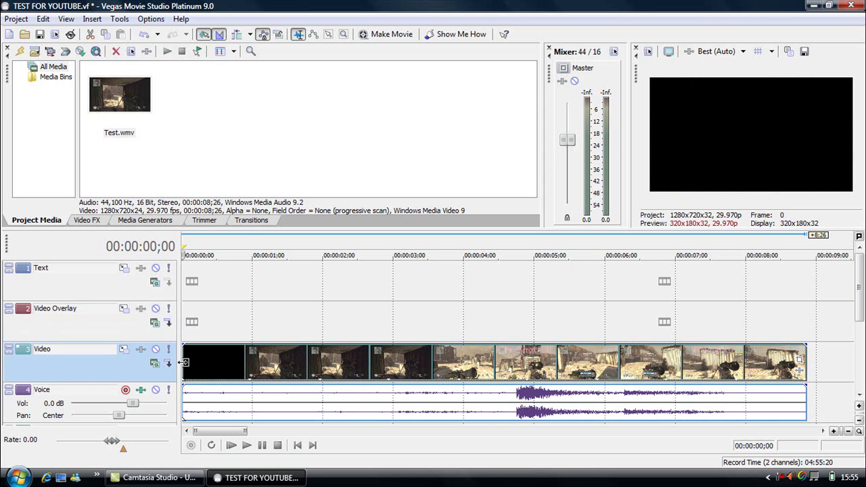
Apply the Color Corrector's Studio RGB to Computer RGB preset to the Test clip.
click(92, 224)
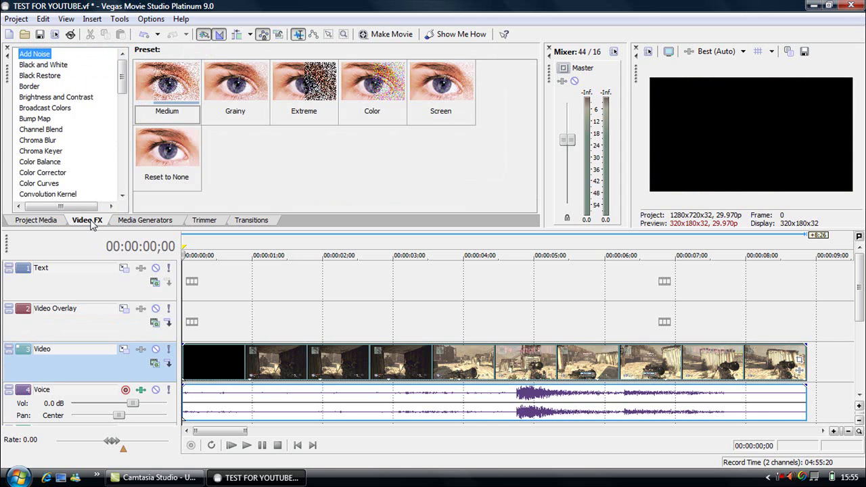
drag(123, 86, 122, 99)
click(56, 119)
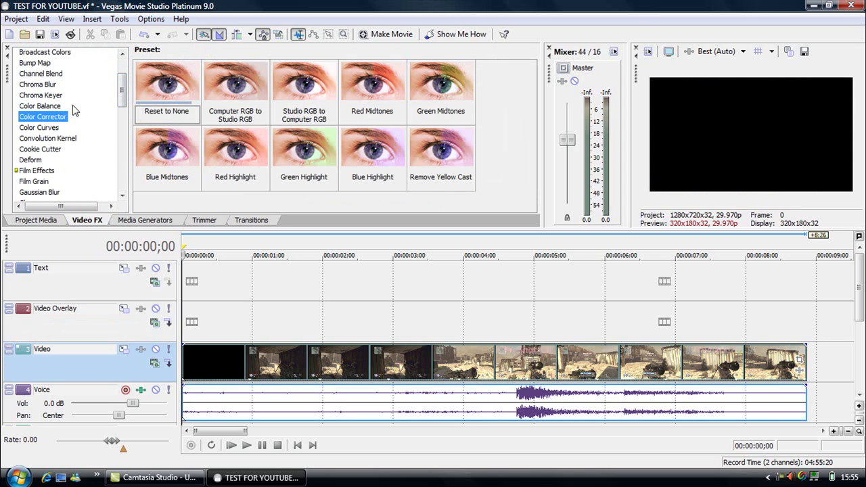
drag(314, 118, 492, 371)
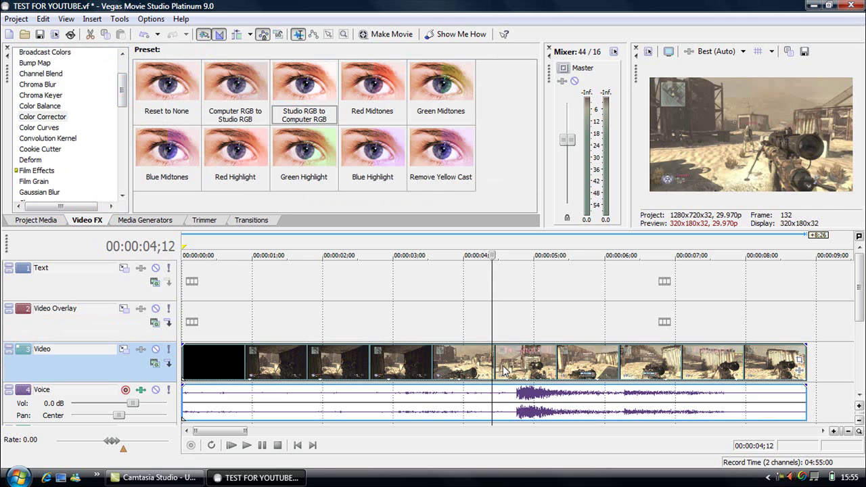
drag(332, 120, 528, 359)
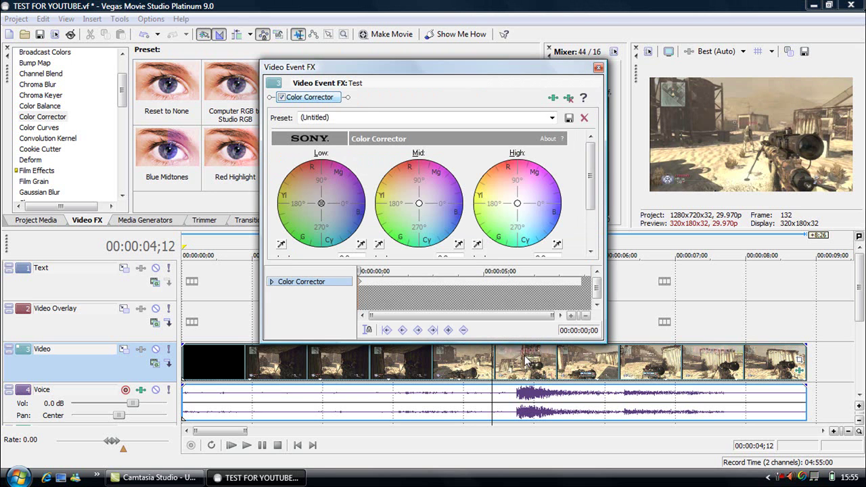
Compare the image with Color Corrector toggled on and off, then close the effect dialog.
click(282, 98)
click(282, 98)
click(282, 97)
click(281, 98)
click(282, 97)
click(281, 98)
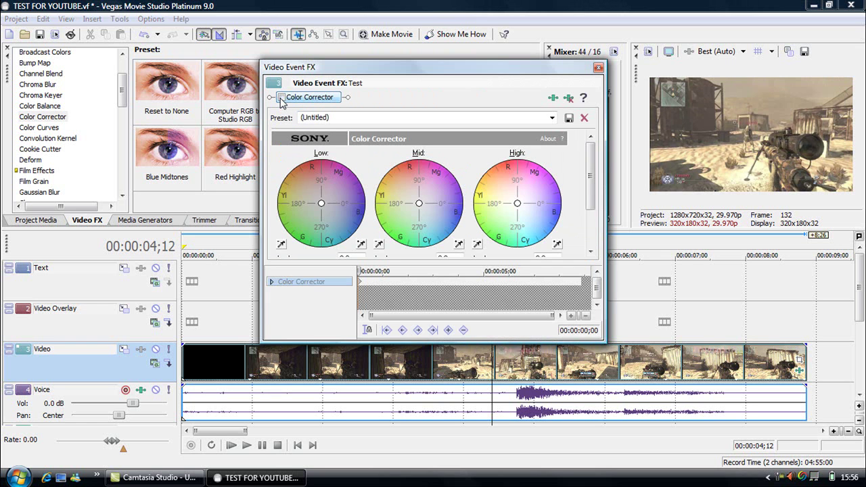
click(281, 97)
click(281, 98)
click(282, 98)
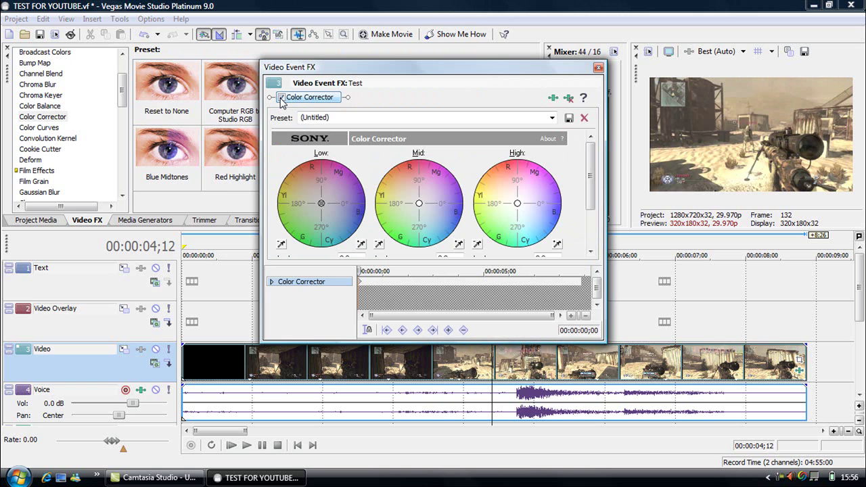
click(598, 68)
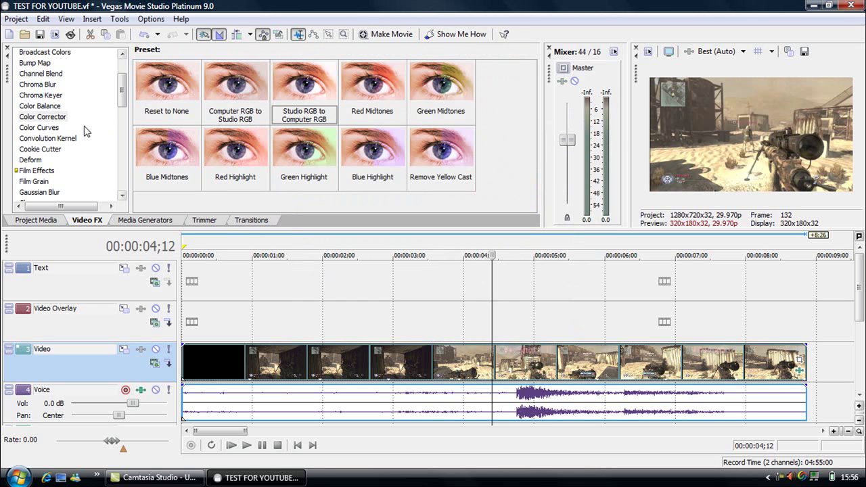
Add Color Curves to the Test clip, bending the RGB curve up to brighten and down to darken.
click(52, 128)
drag(157, 129, 503, 366)
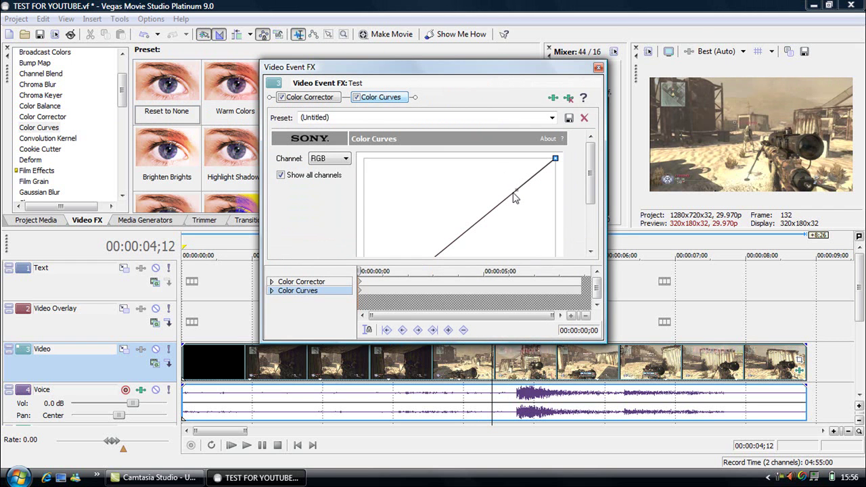
drag(513, 189, 478, 167)
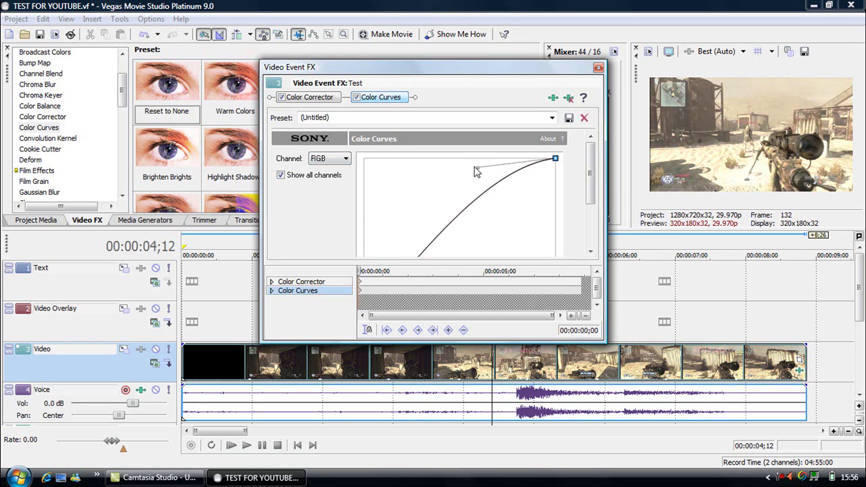
drag(477, 167, 474, 161)
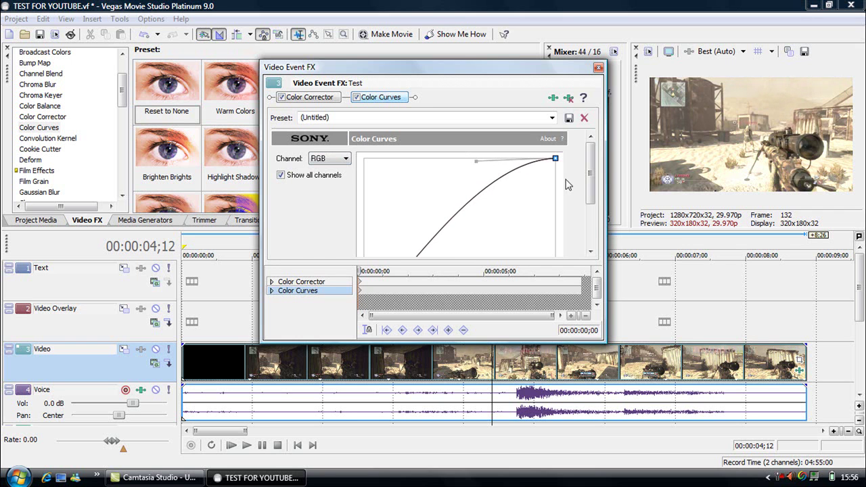
drag(590, 173, 590, 214)
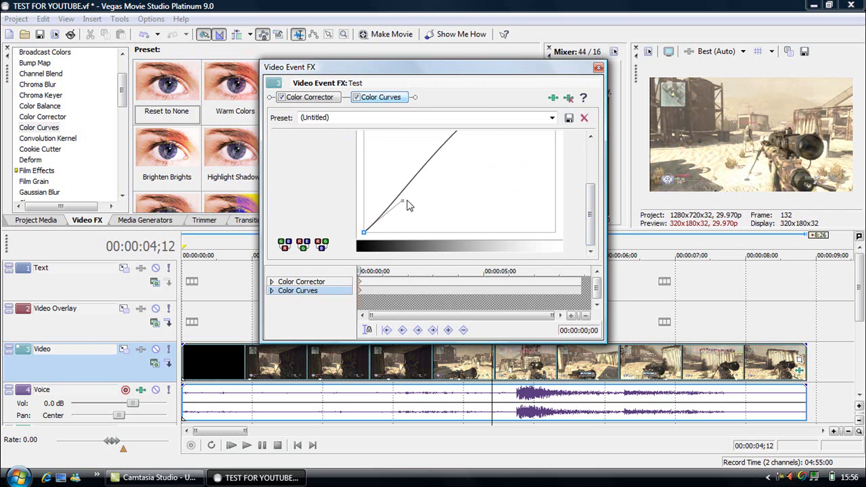
drag(404, 199, 437, 229)
Add Sharpen's Reset to None preset (amount 0.000) after the colour effects, comparing it on and off.
click(598, 69)
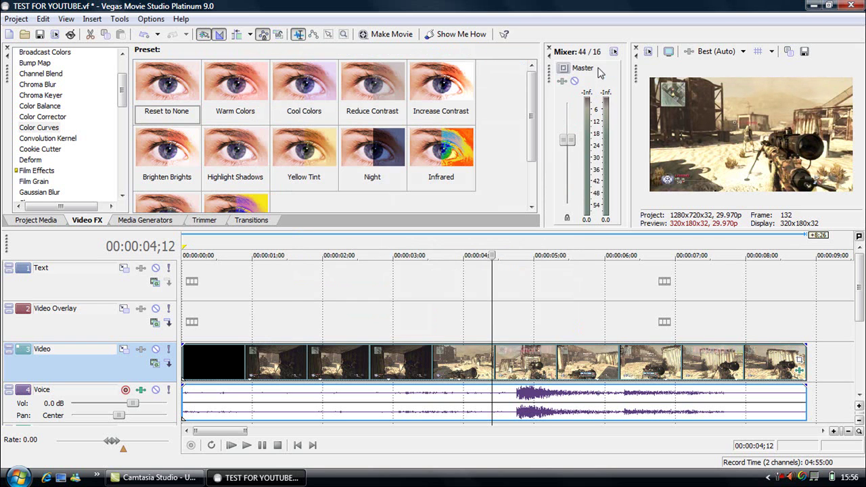
drag(123, 101, 122, 162)
click(32, 152)
drag(175, 120, 531, 366)
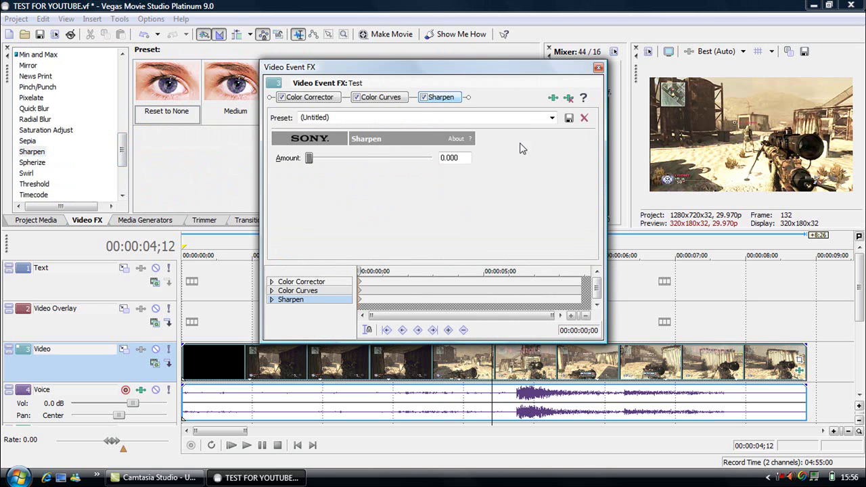
click(424, 98)
click(424, 97)
click(424, 97)
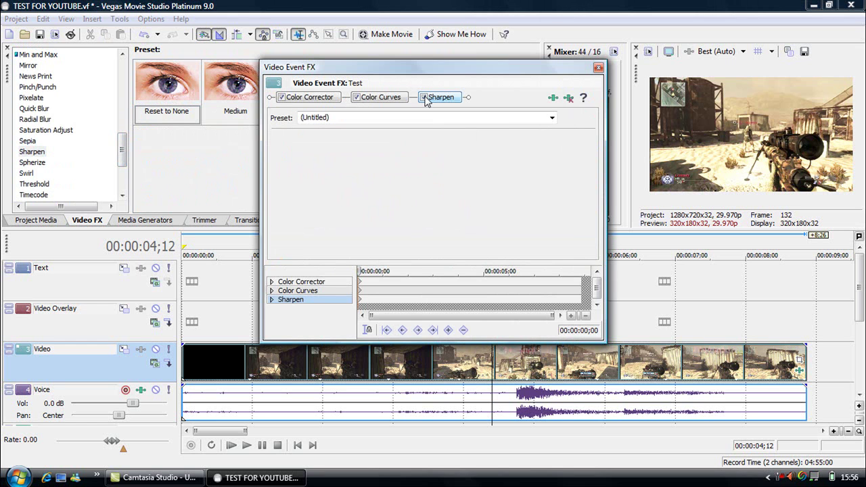
click(598, 69)
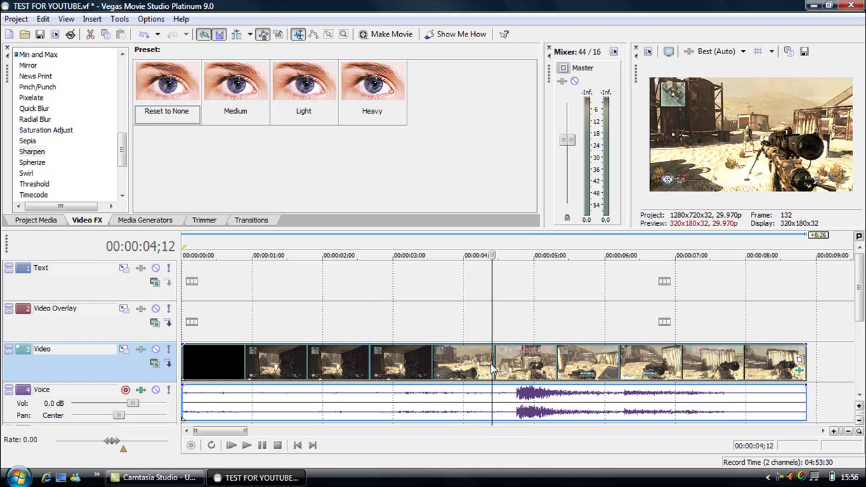
Split the video and audio at about 00:00:04;11.
click(518, 398)
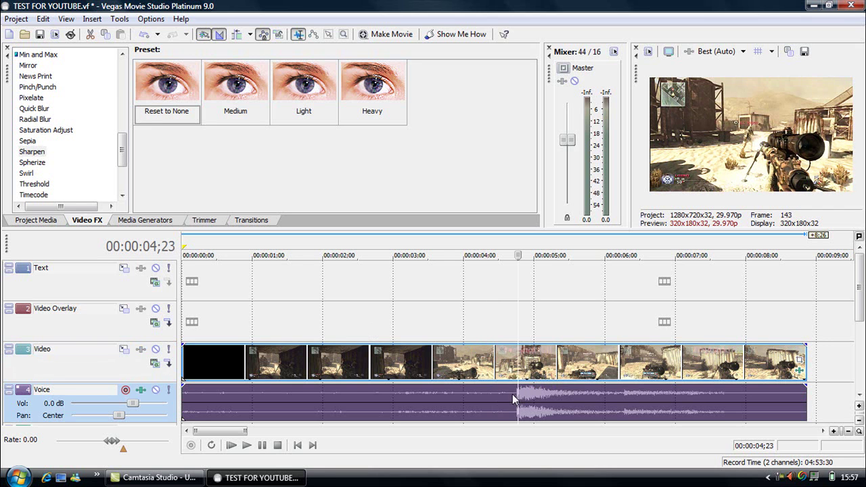
click(488, 376)
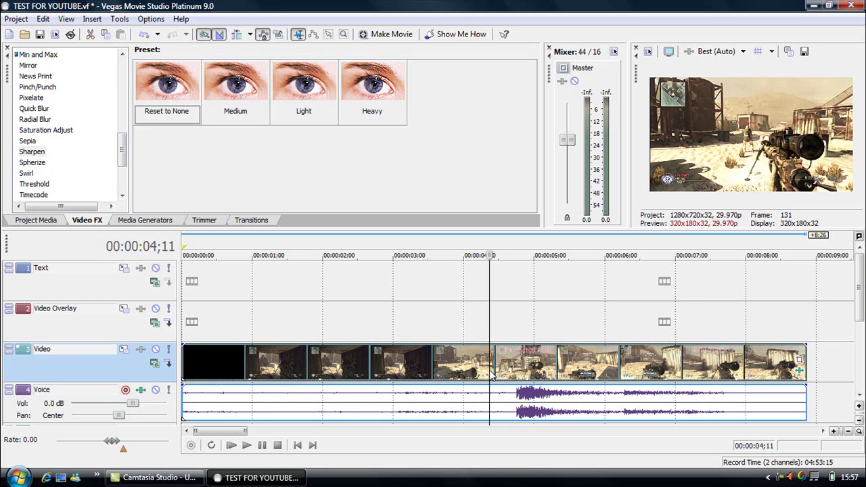
key(s)
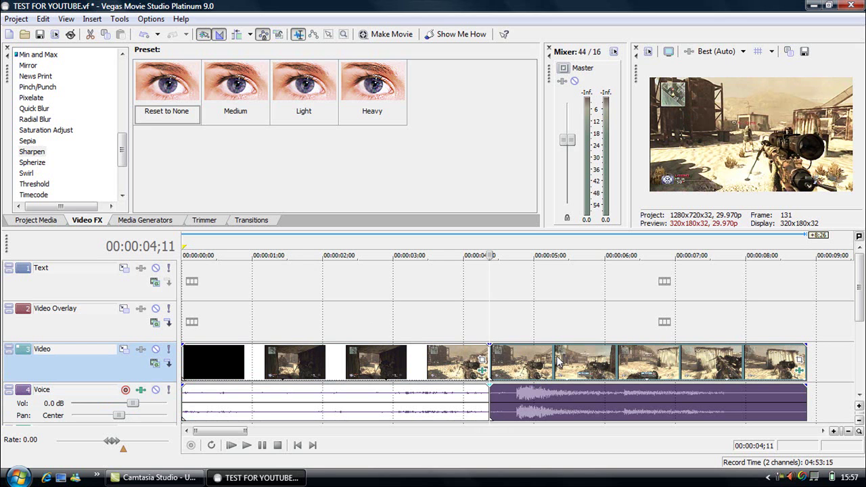
Split the clip again at 00:00:05;26 and zoom the timeline back out.
click(600, 365)
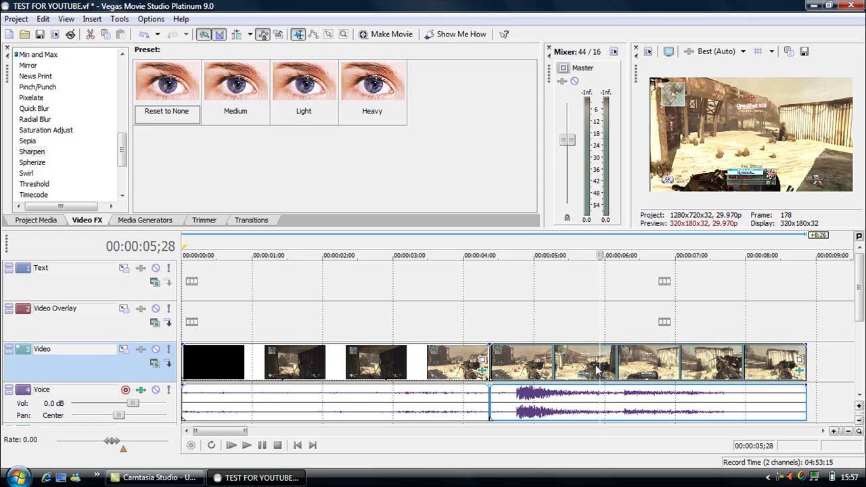
click(596, 366)
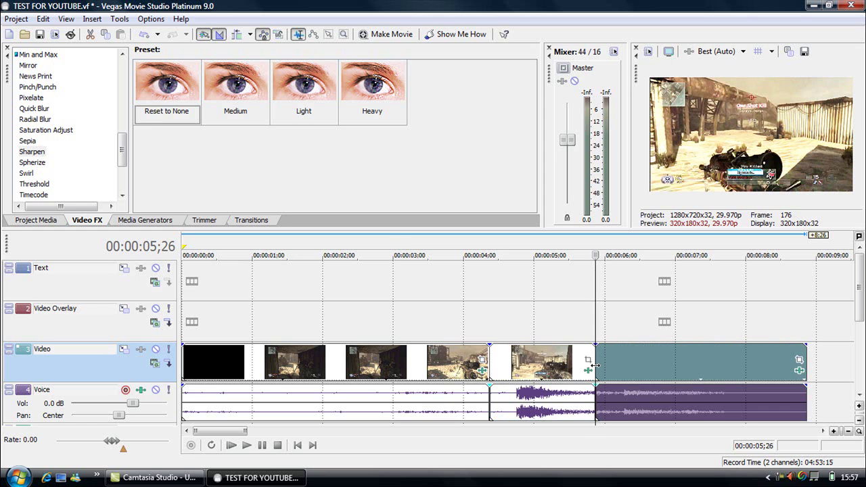
click(596, 366)
key(s)
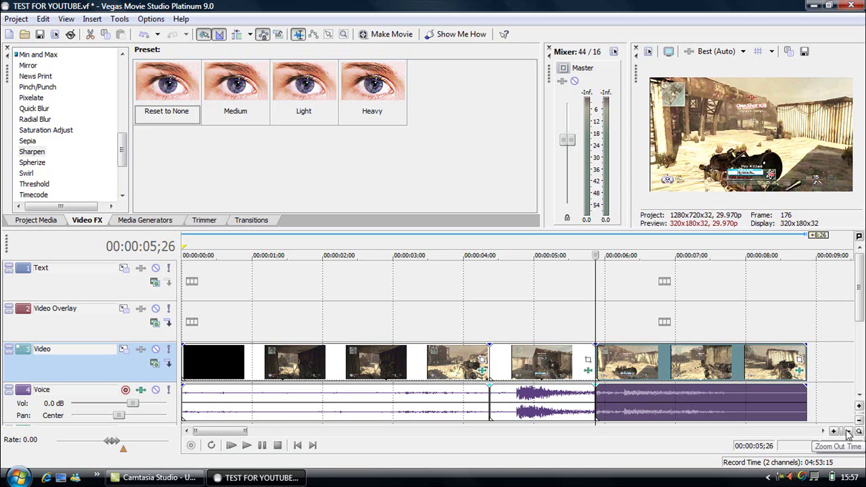
click(848, 434)
click(849, 434)
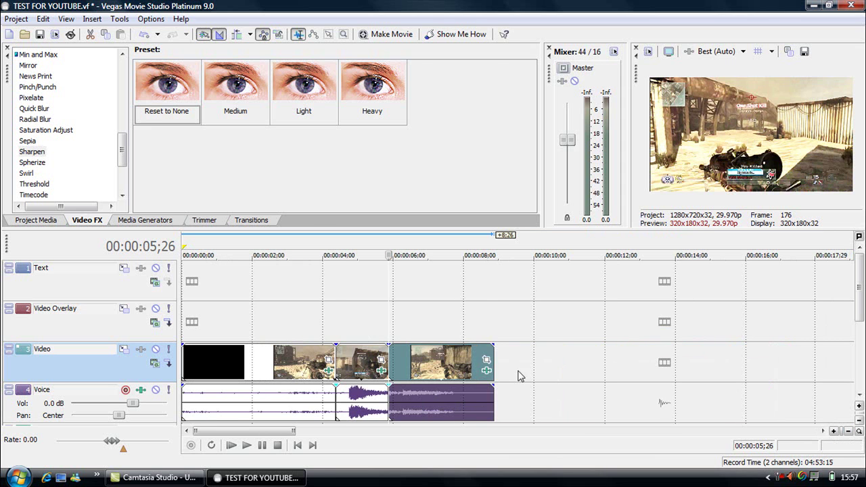
Time-stretch the middle piece into slow motion and butt the last piece against it.
drag(432, 362, 489, 356)
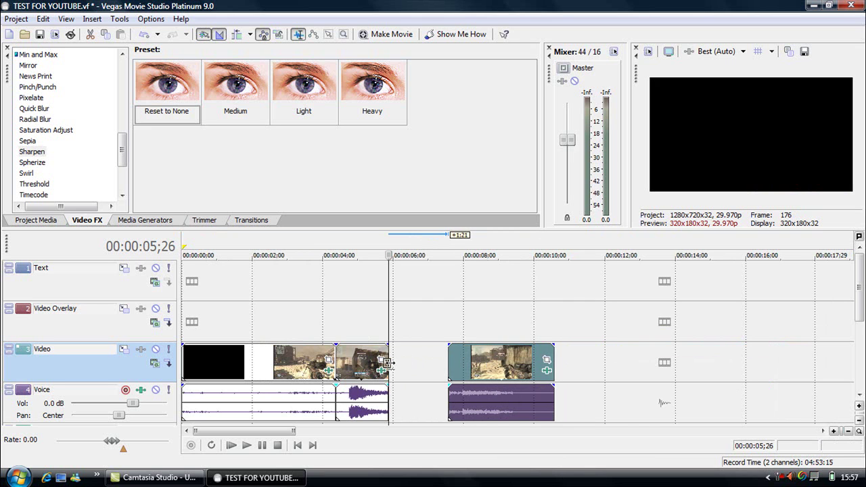
drag(389, 364, 436, 364)
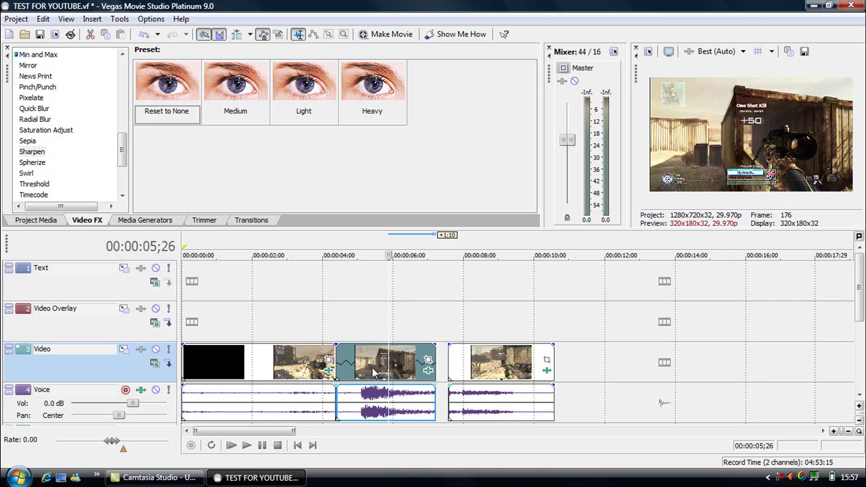
drag(495, 366, 485, 366)
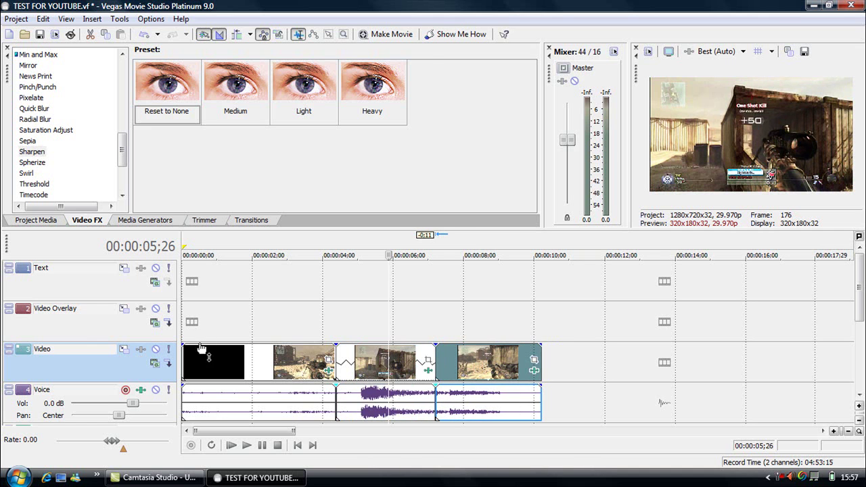
click(404, 360)
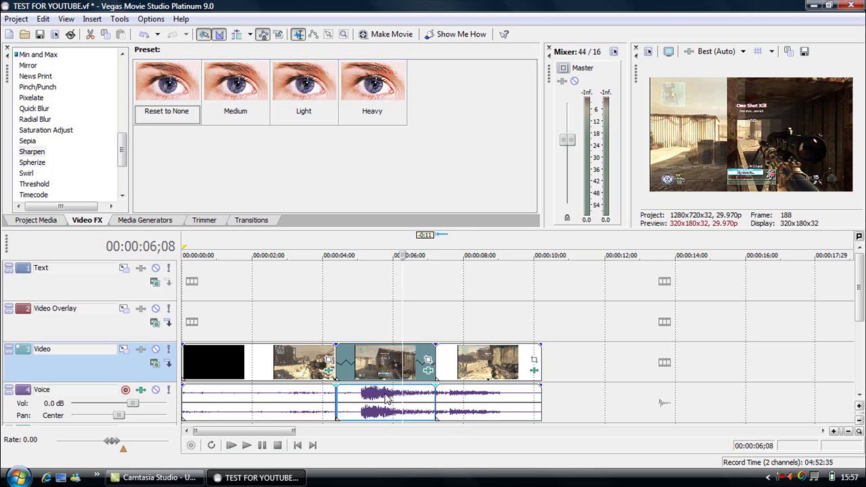
click(384, 392)
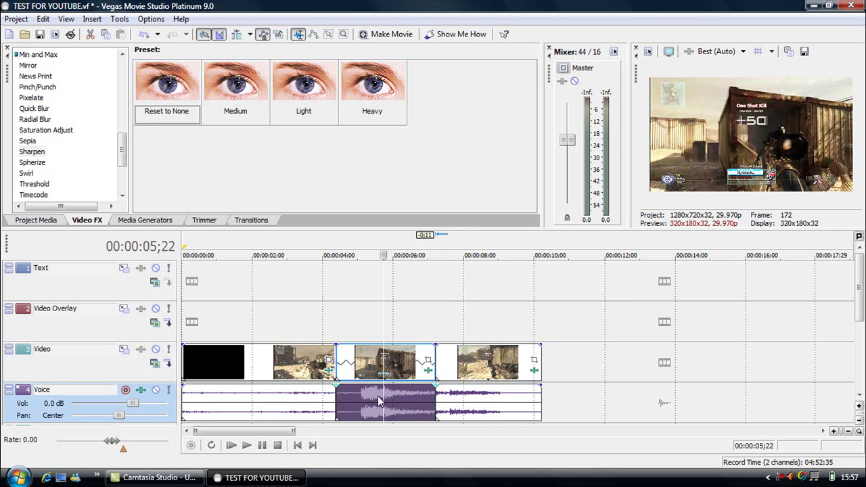
right_click(378, 396)
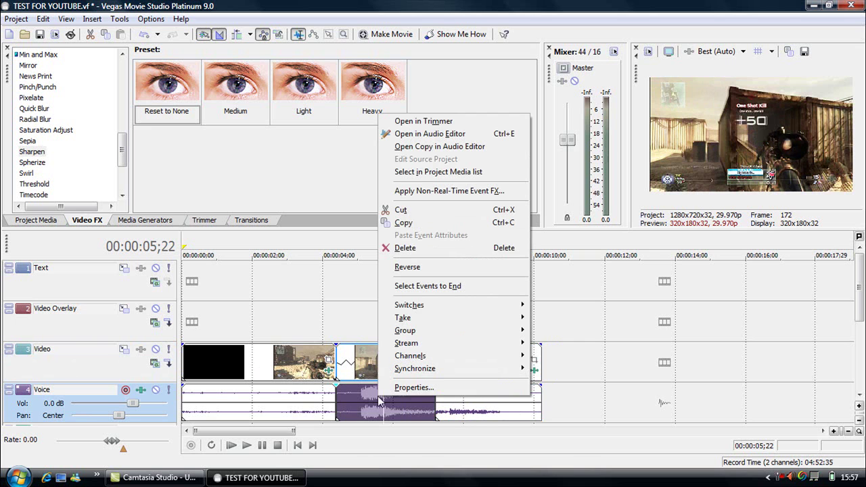
click(419, 379)
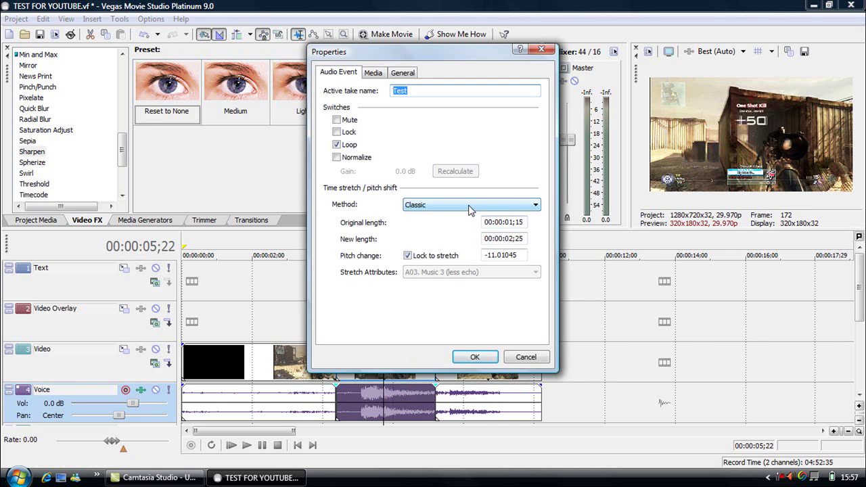
click(470, 207)
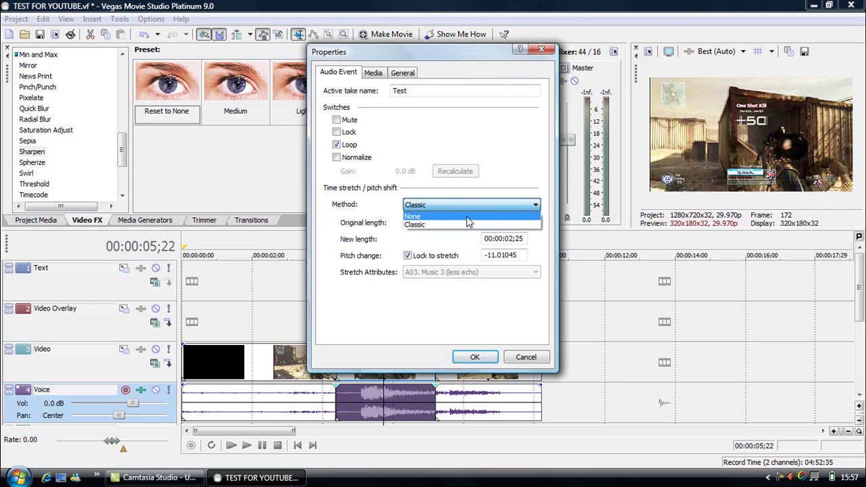
click(469, 217)
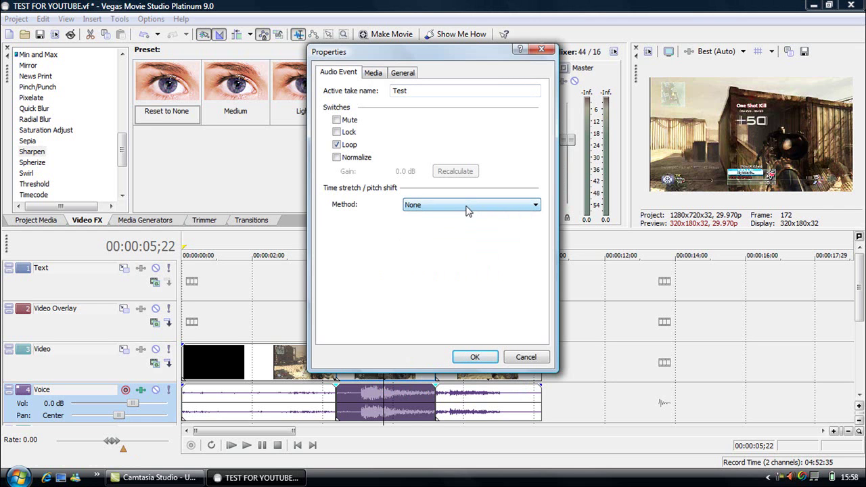
click(466, 206)
click(466, 224)
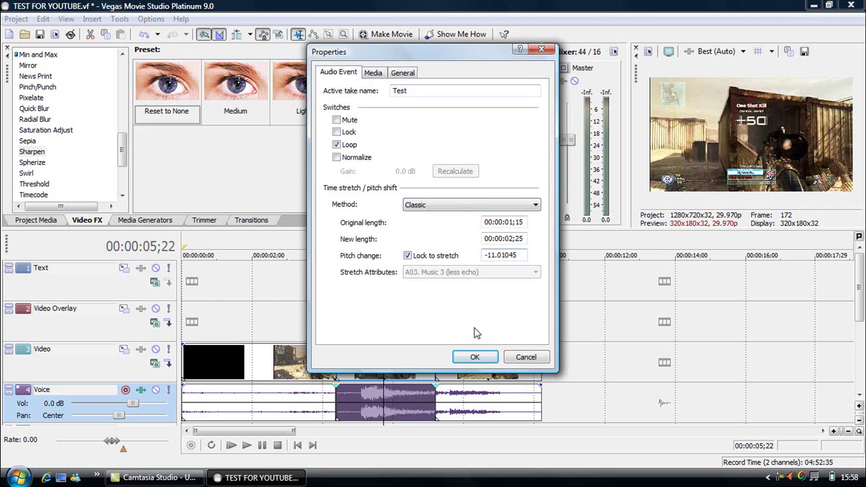
click(474, 357)
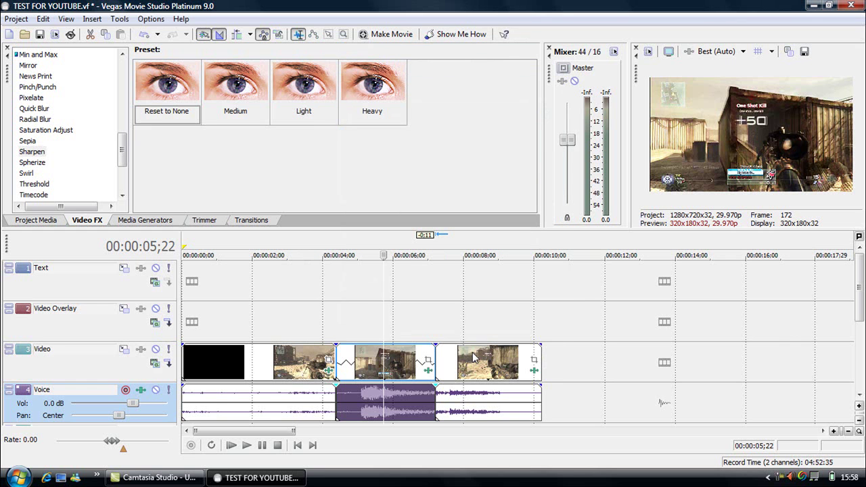
Show the Lens Flare presets with the playhead at 00:00:07;06 on the last clip.
click(464, 364)
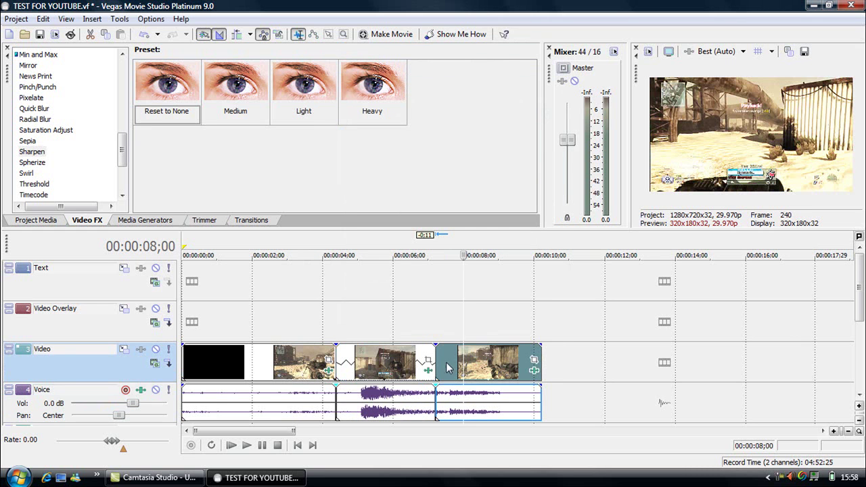
click(436, 363)
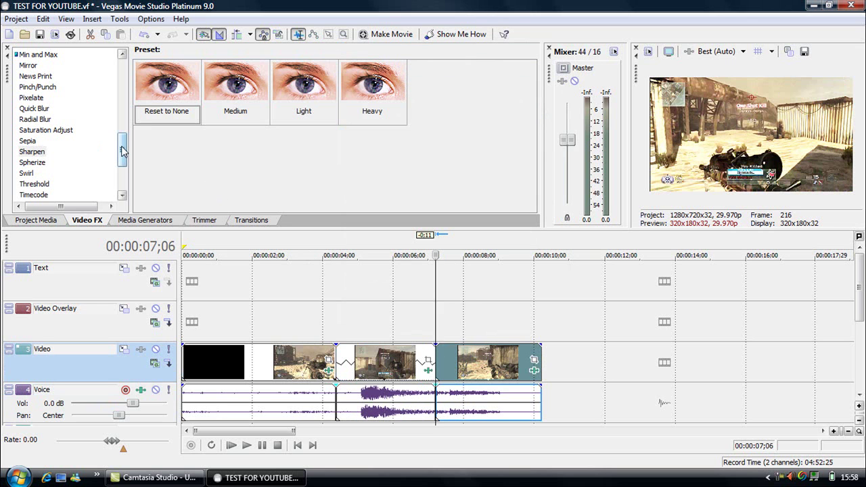
drag(122, 150, 122, 112)
click(39, 154)
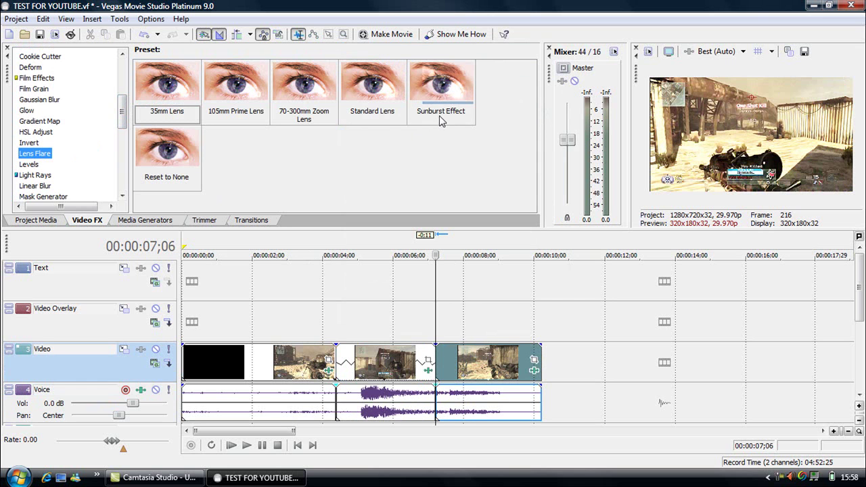
Scrub the playhead through the last clip, then scroll the Video FX list back up.
click(467, 363)
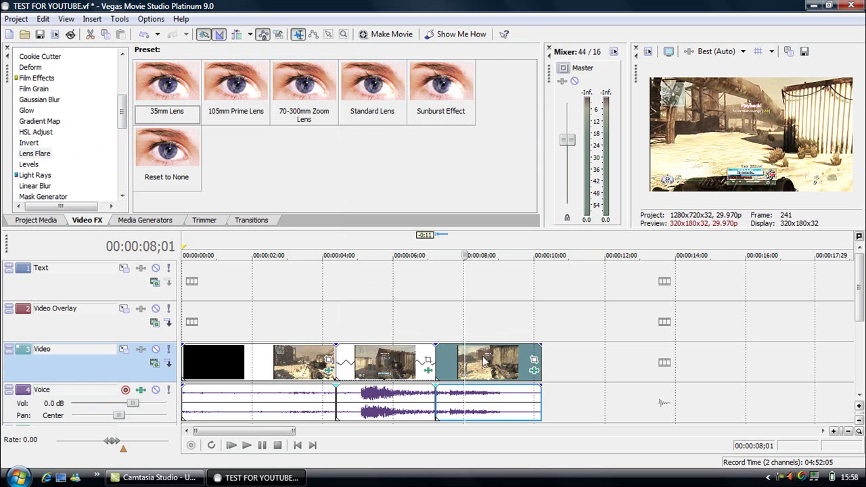
click(491, 364)
click(475, 363)
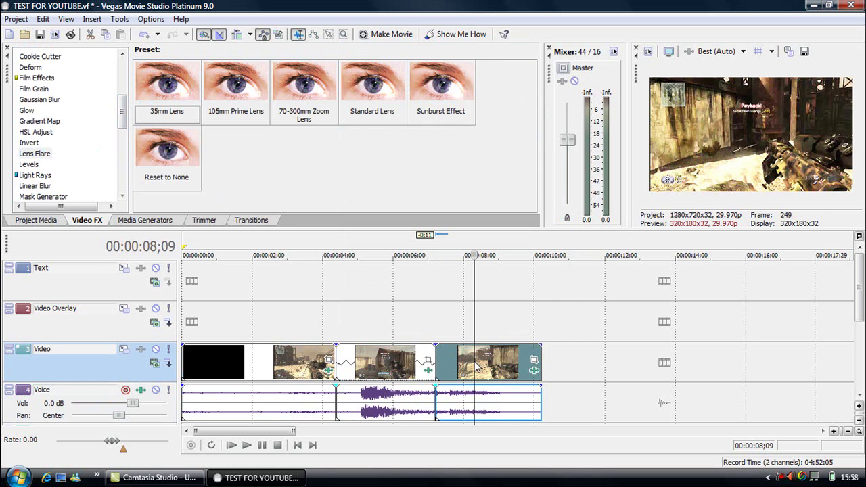
click(436, 363)
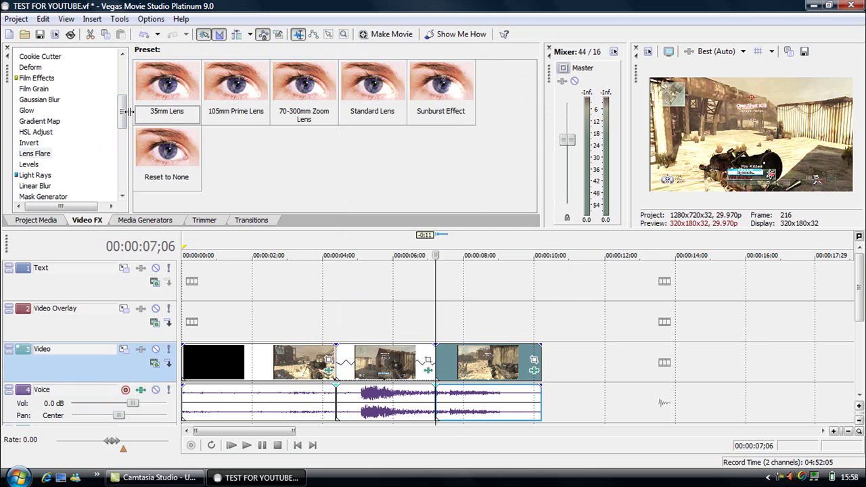
scroll(128, 128, down, 1)
drag(127, 127, 122, 77)
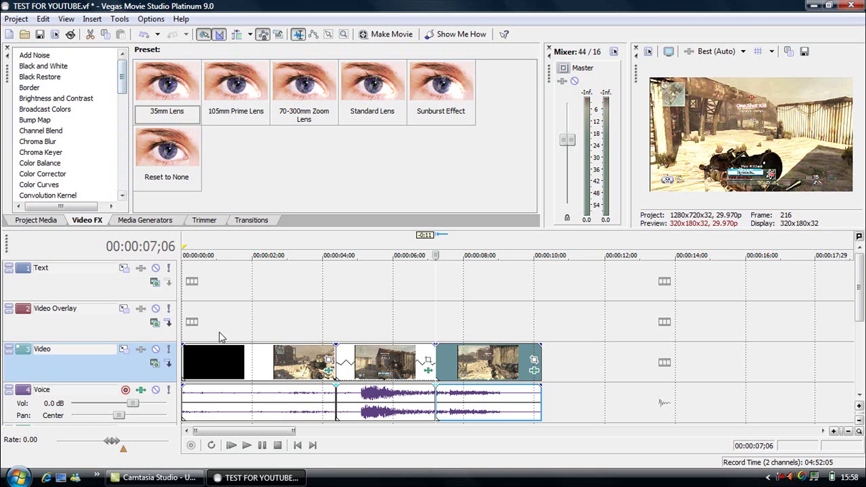
Fade in the first video clip and its voice audio at the start.
click(185, 357)
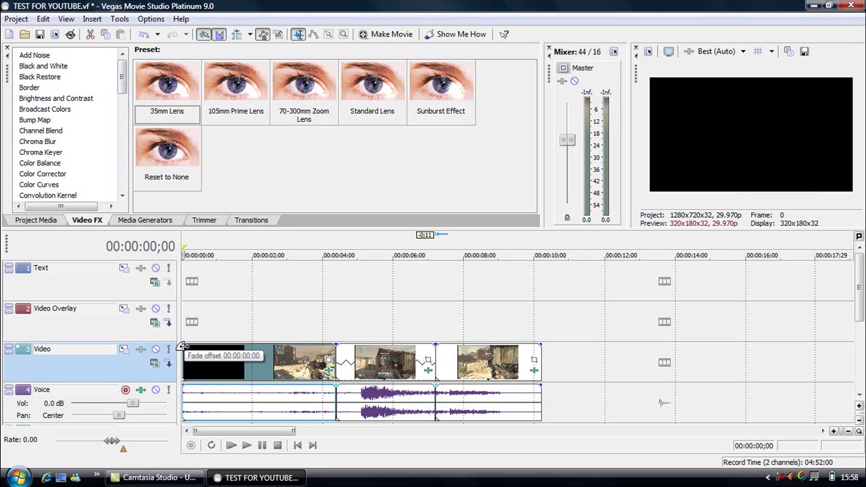
drag(183, 347, 202, 347)
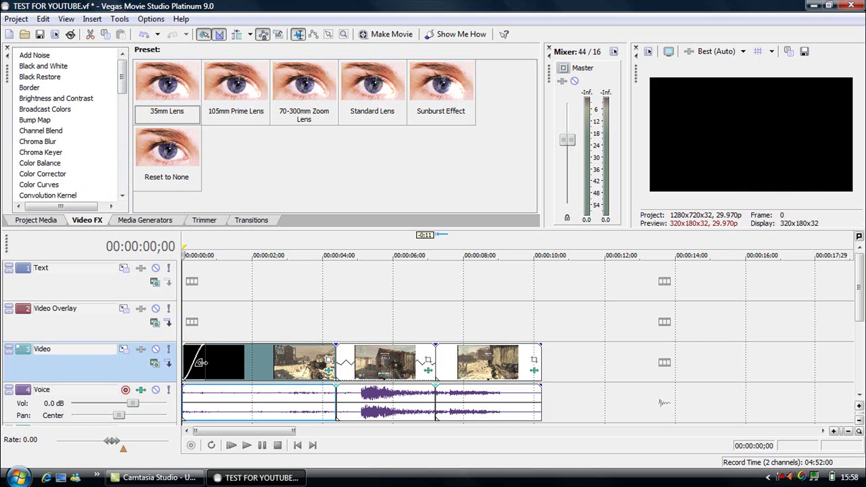
click(201, 363)
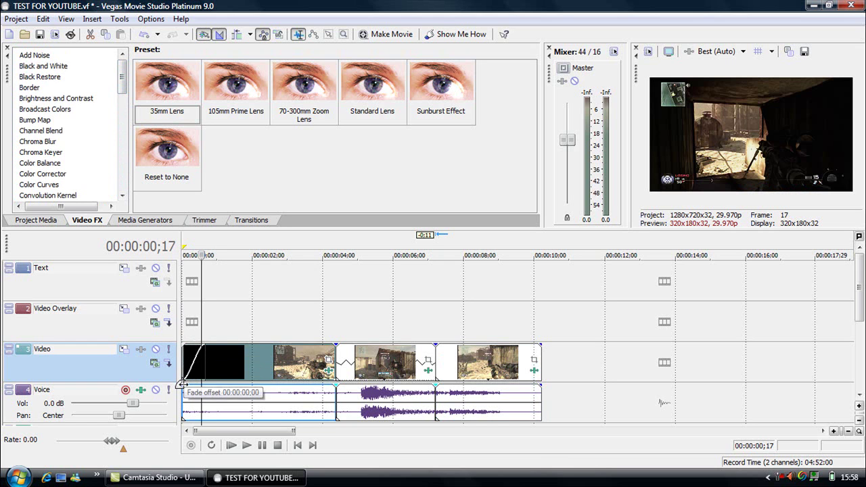
drag(183, 385, 205, 386)
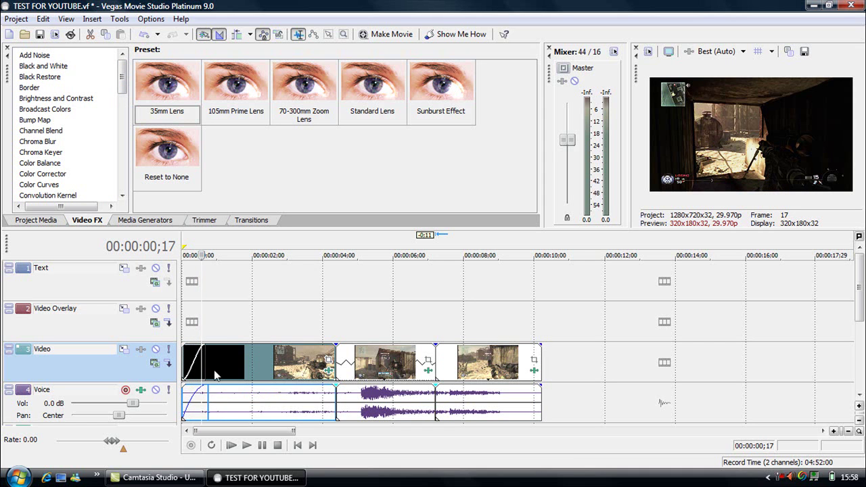
Add short fade-outs to the end of the last video clip and its audio.
click(248, 316)
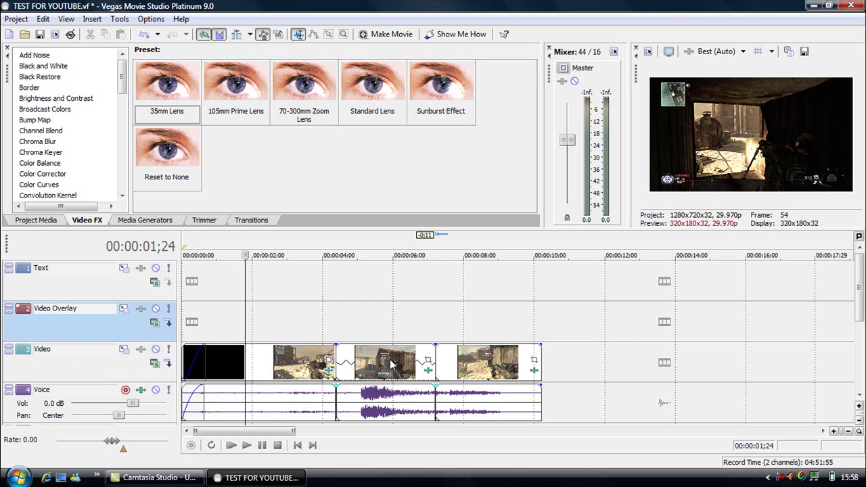
drag(540, 345, 529, 345)
drag(540, 385, 529, 386)
Give the video and voice fade-outs different Fade Type curves.
right_click(533, 369)
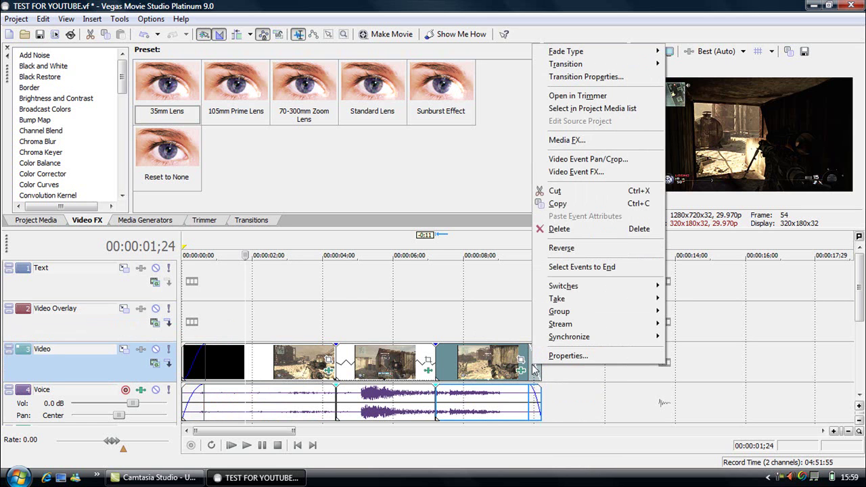
mouse_move(650, 53)
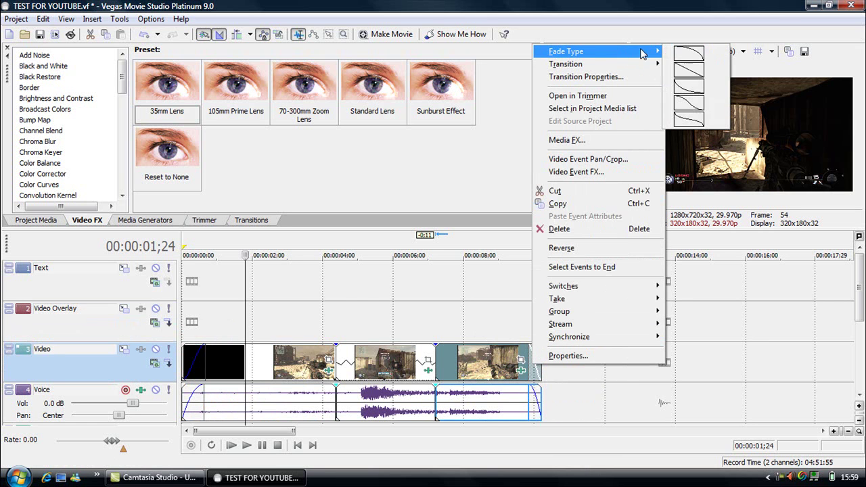
click(709, 86)
right_click(534, 404)
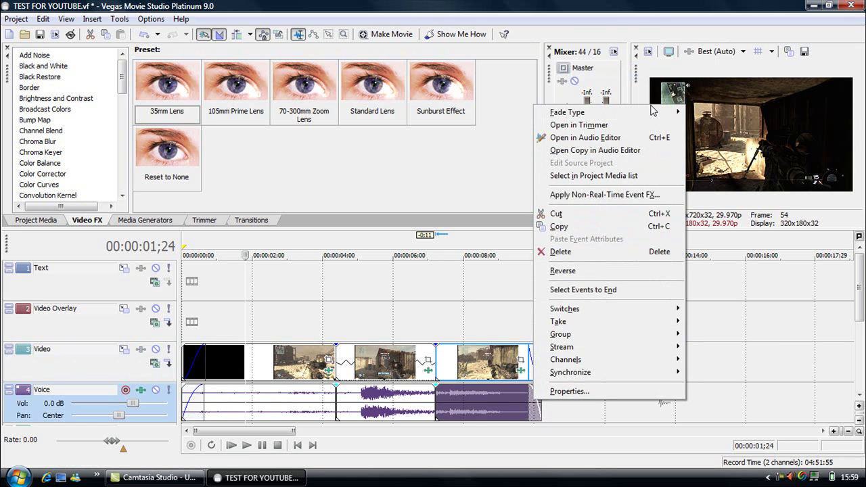
mouse_move(677, 113)
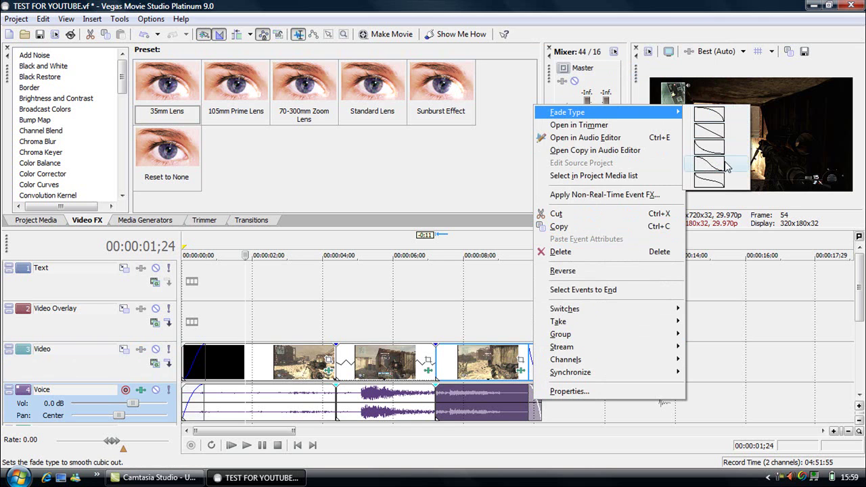
click(726, 161)
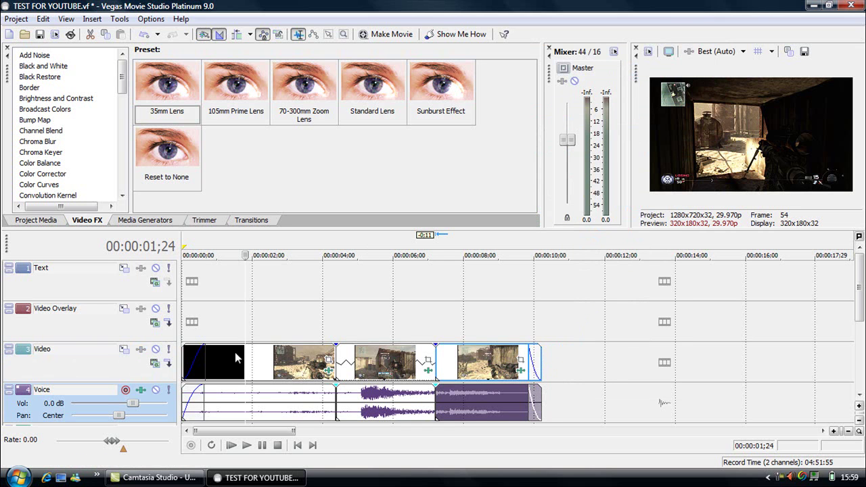
Give the video and voice fade-ins different Fade Type curves.
right_click(195, 371)
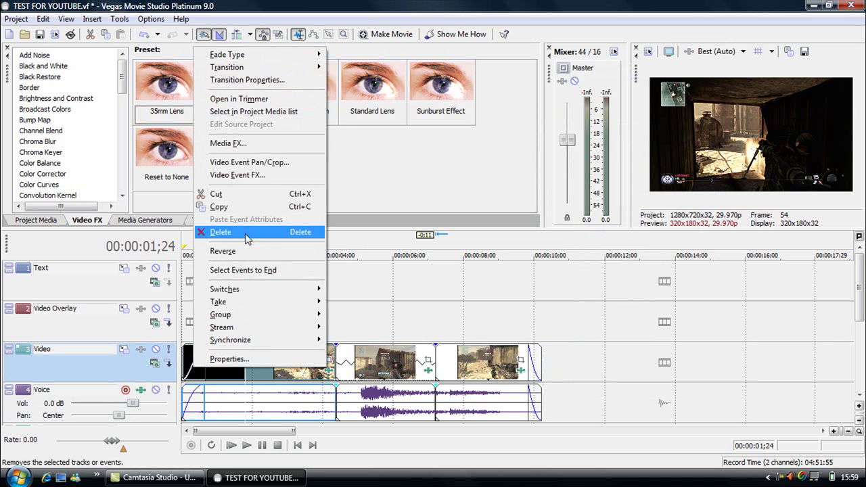
mouse_move(308, 54)
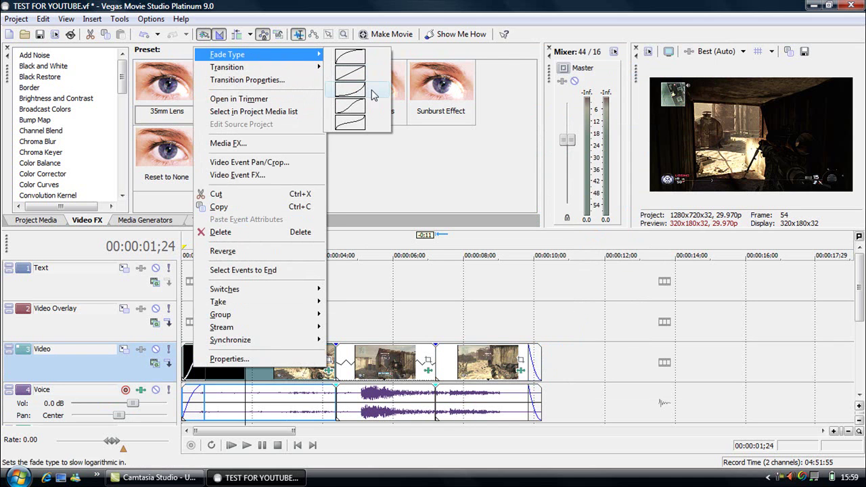
click(366, 76)
right_click(197, 404)
mouse_move(274, 115)
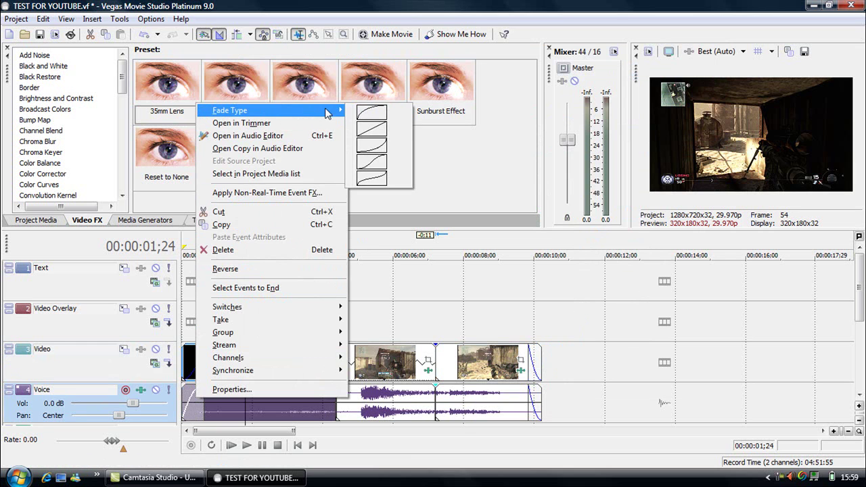
click(391, 148)
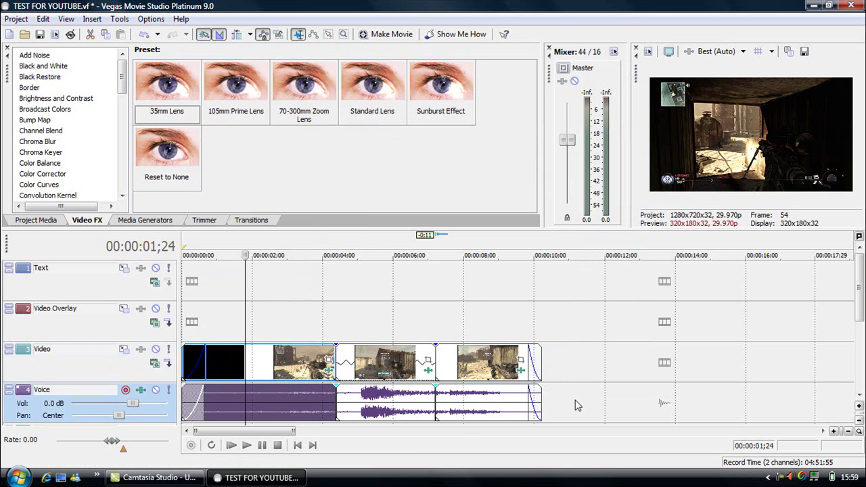
click(546, 373)
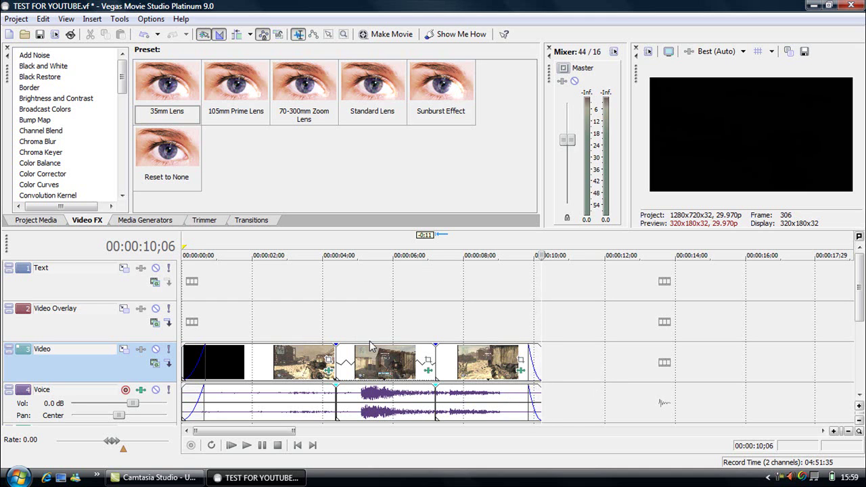
click(339, 366)
key(Right)
key(Right)
key(Right)
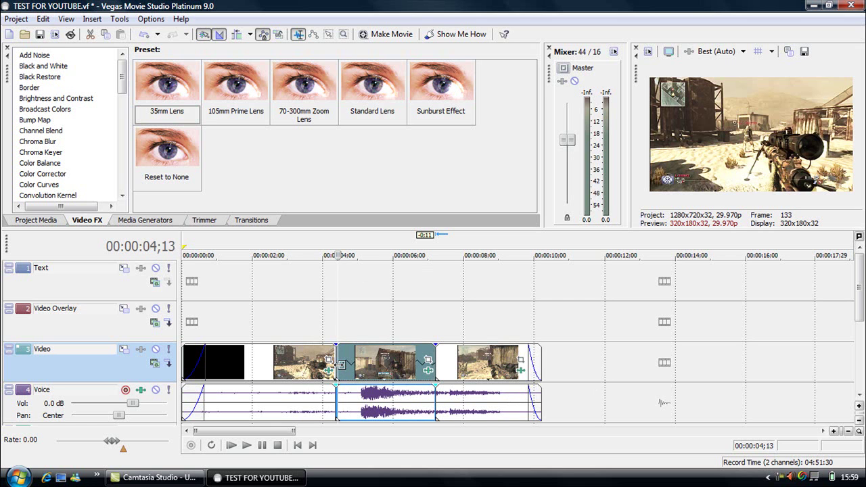
key(Right)
key(Right)
key(Right)
key(Right)
key(Right)
key(Right)
key(Right)
key(Right)
key(Right)
key(Right)
key(Right)
key(Right)
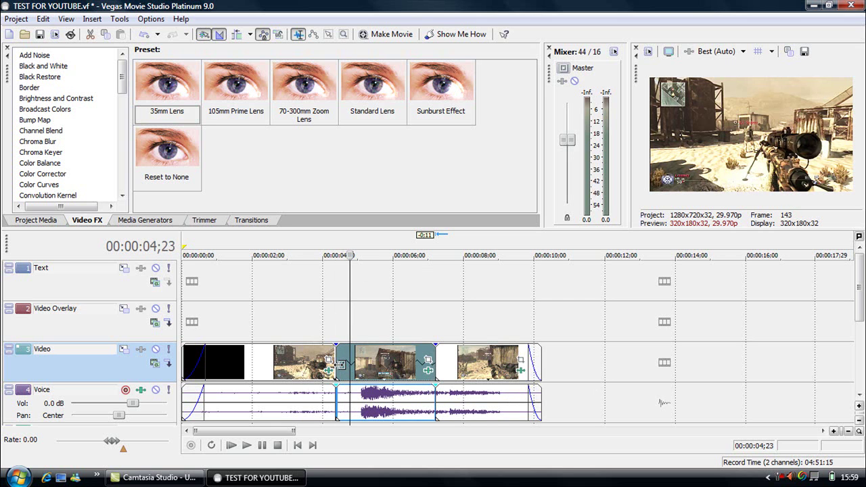
key(Right)
key(Right)
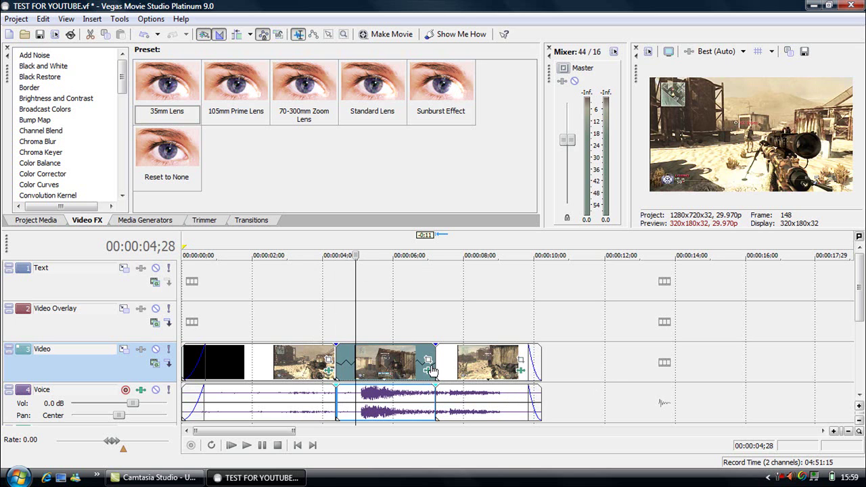
click(438, 368)
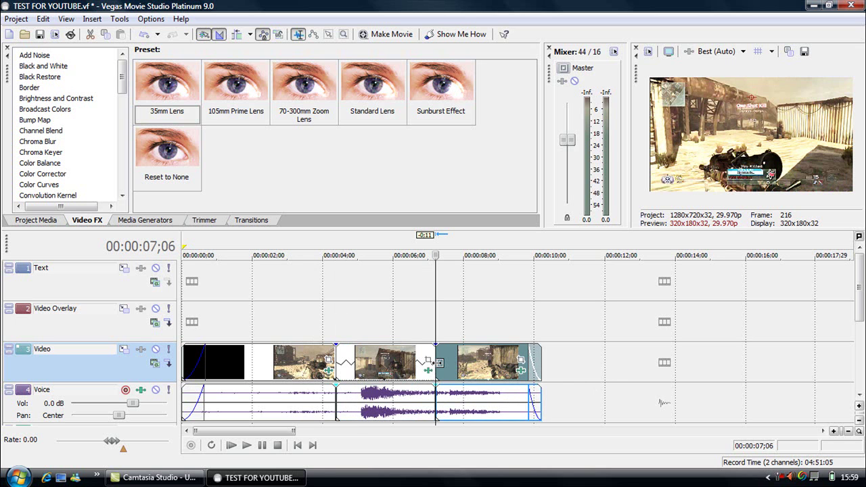
click(419, 366)
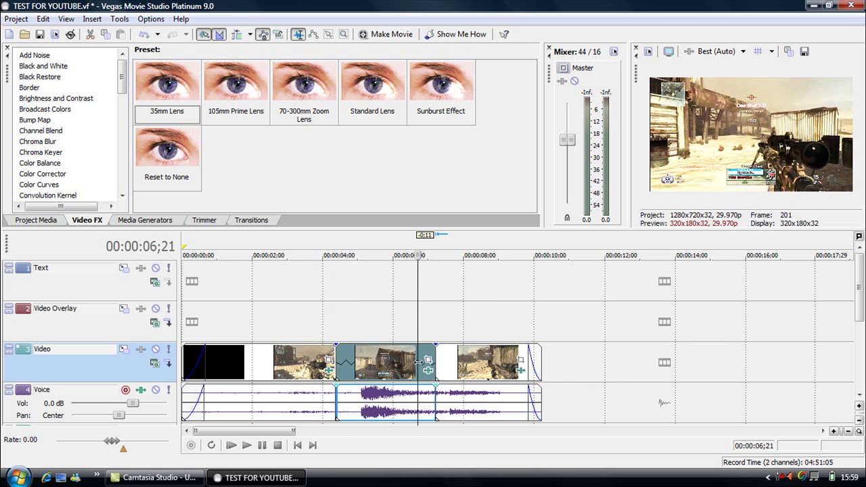
key(Left)
key(Left)
key(Left)
key(Left)
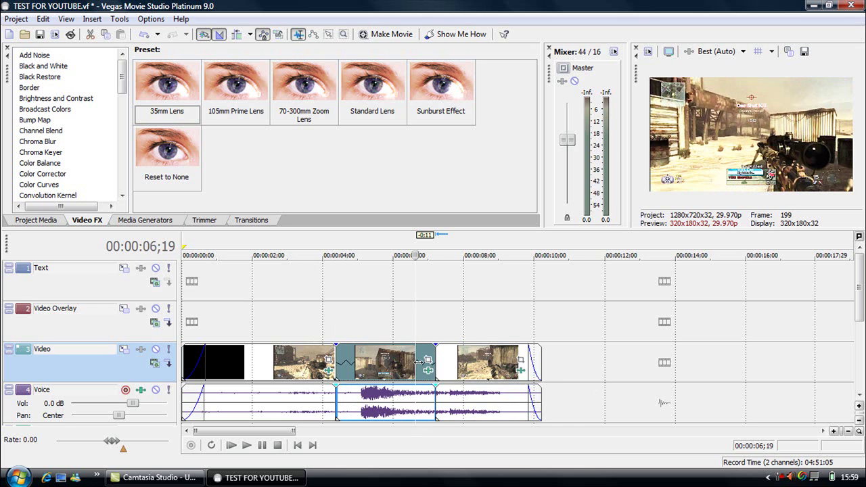
key(Left)
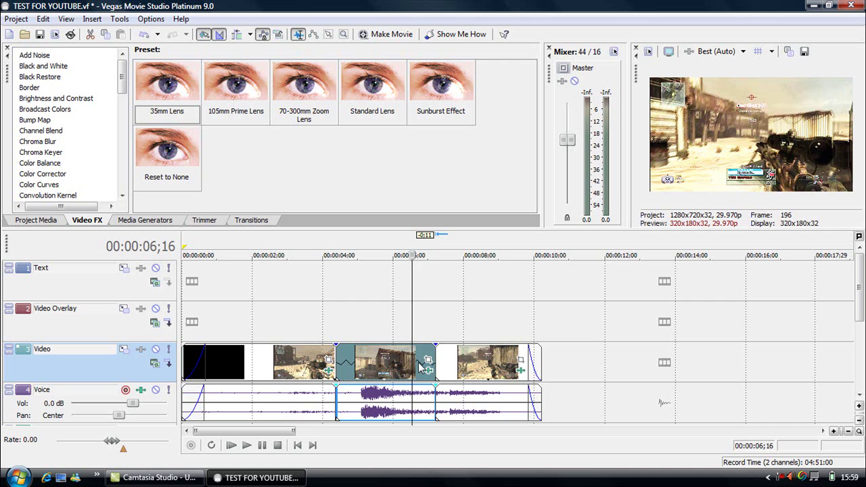
click(537, 386)
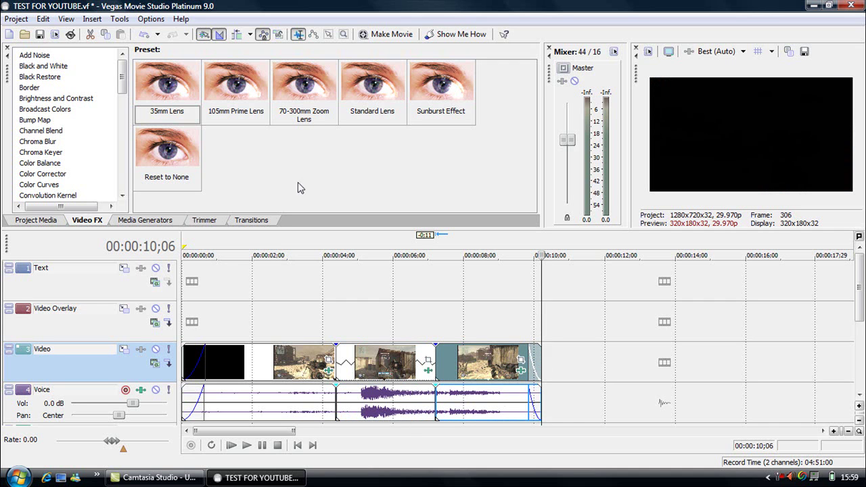
Save the project, loop-select the whole edit up to 00:00:10;06, and open Render As.
click(39, 34)
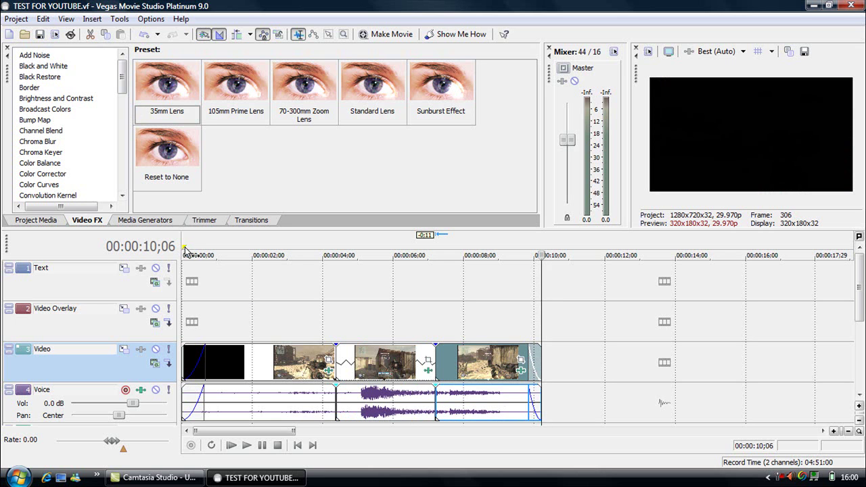
drag(186, 250, 541, 273)
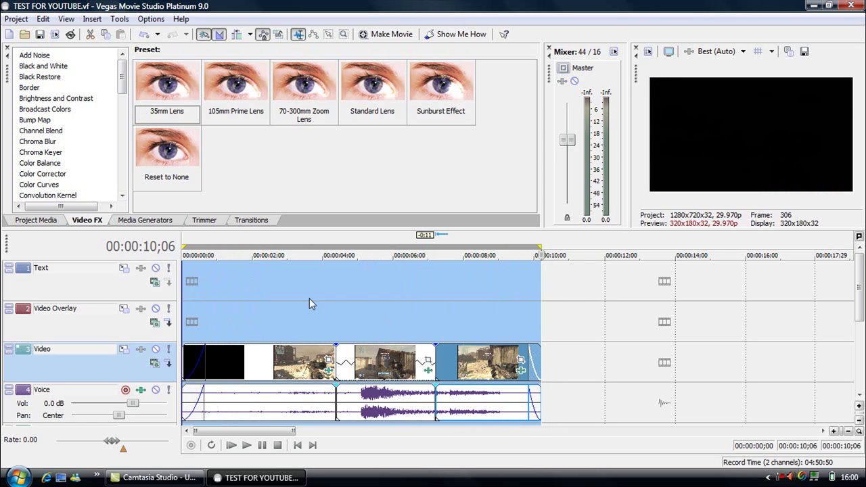
click(10, 20)
click(54, 122)
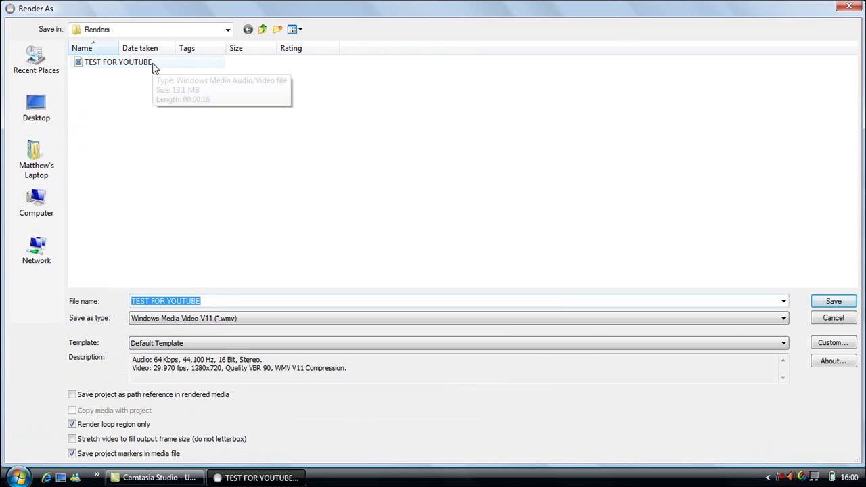
Name the render TEST FOR YOUTUBE 2, keeping the Windows Media Video V11 template.
click(213, 300)
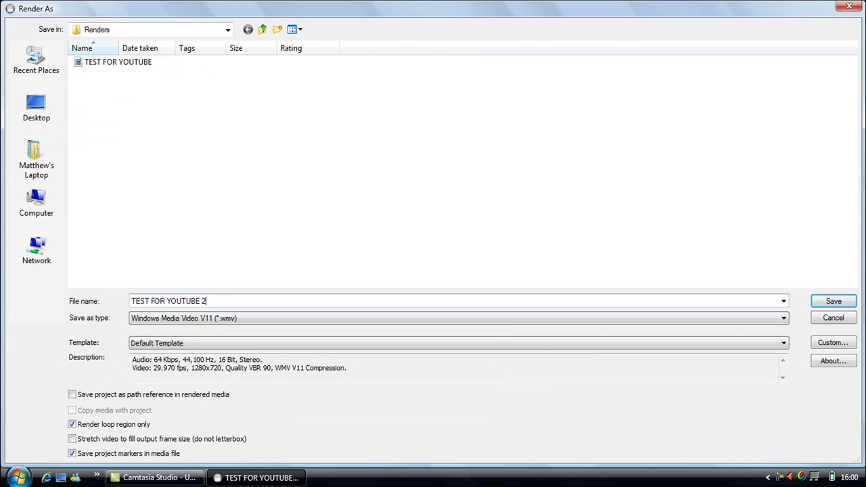
Render the project to TEST FOR YOUTUBE 2.wmv.
click(844, 306)
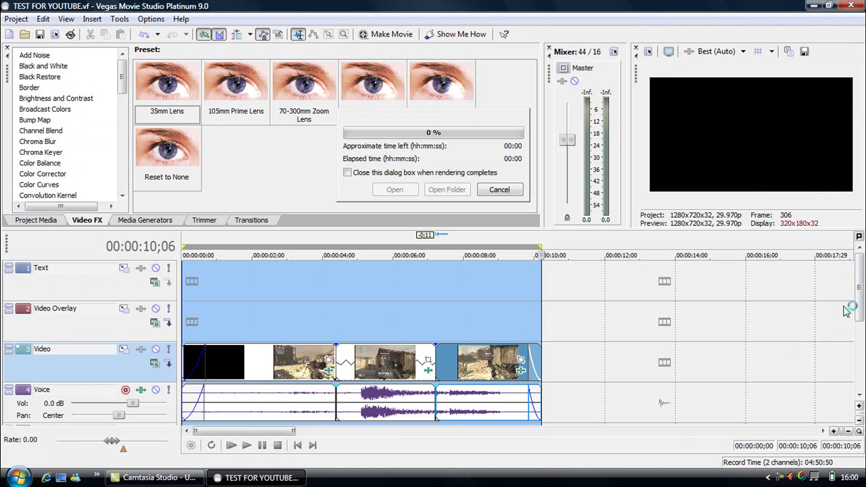